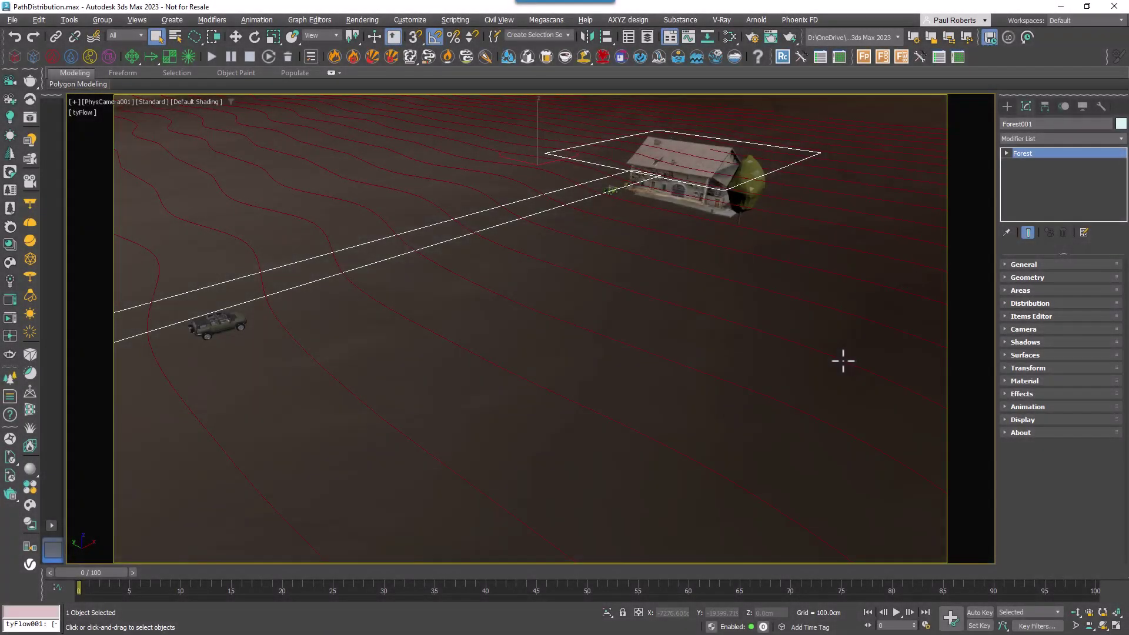
- Set the forest's distribution mode to Path and add the terrain contour line Line001 as its path
{"action": "left_click", "coordinate": [1042, 303]}
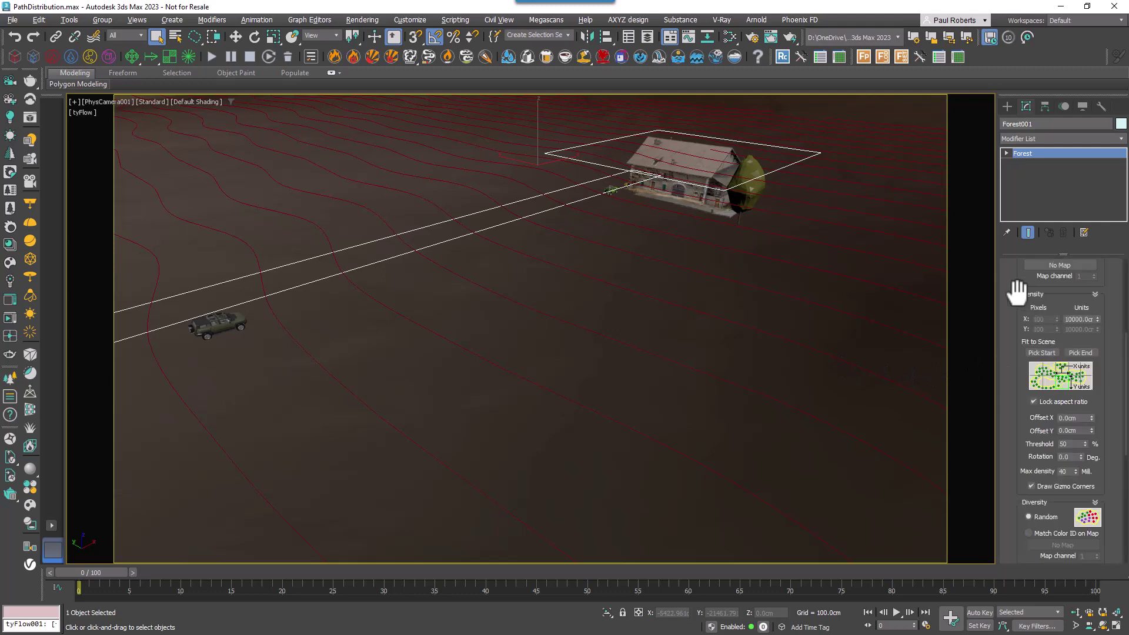
{"action": "scroll", "coordinate": [1013, 289], "scroll_direction": "down", "scroll_amount": 2}
{"action": "left_click", "coordinate": [1072, 268]}
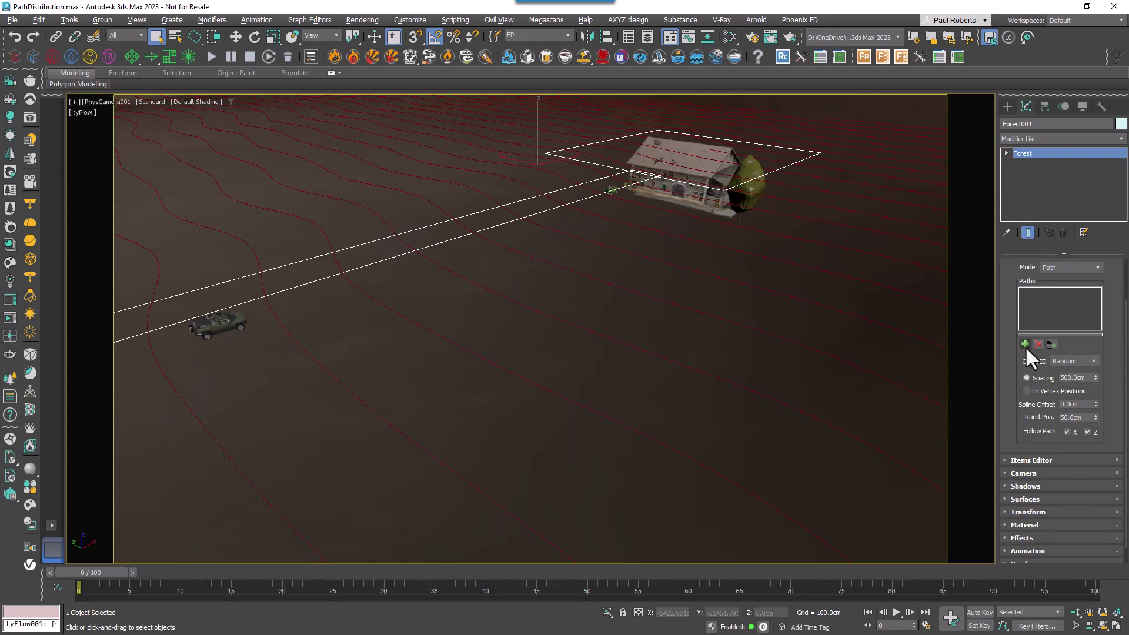
{"action": "left_click", "coordinate": [831, 356]}
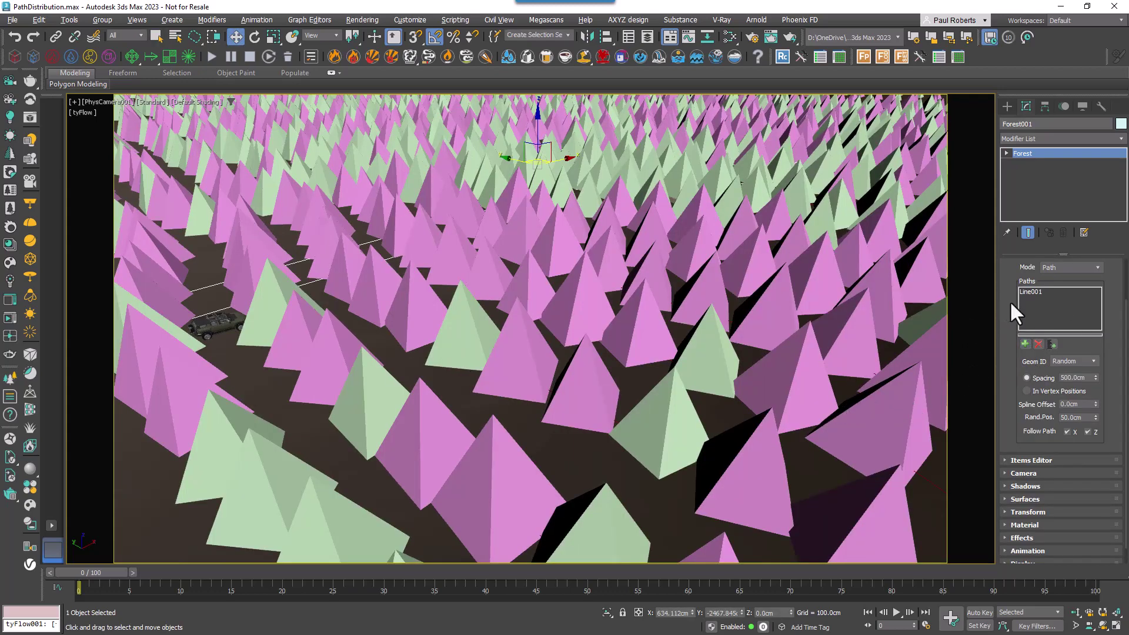
- Adjust the spacing of the items distributed along the contour path
{"action": "scroll", "coordinate": [1010, 301], "scroll_direction": "up", "scroll_amount": 2}
{"action": "left_click", "coordinate": [1095, 432]}
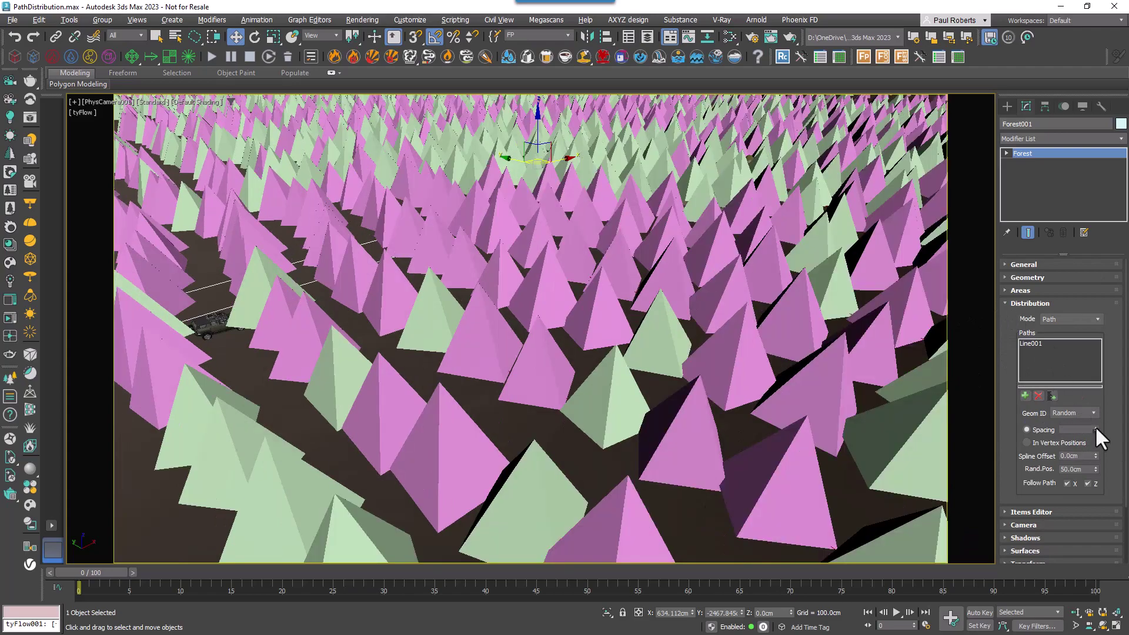
{"action": "left_click_drag", "start_coordinate": [1095, 426], "coordinate": [1104, 489]}
{"action": "left_click", "coordinate": [1013, 302]}
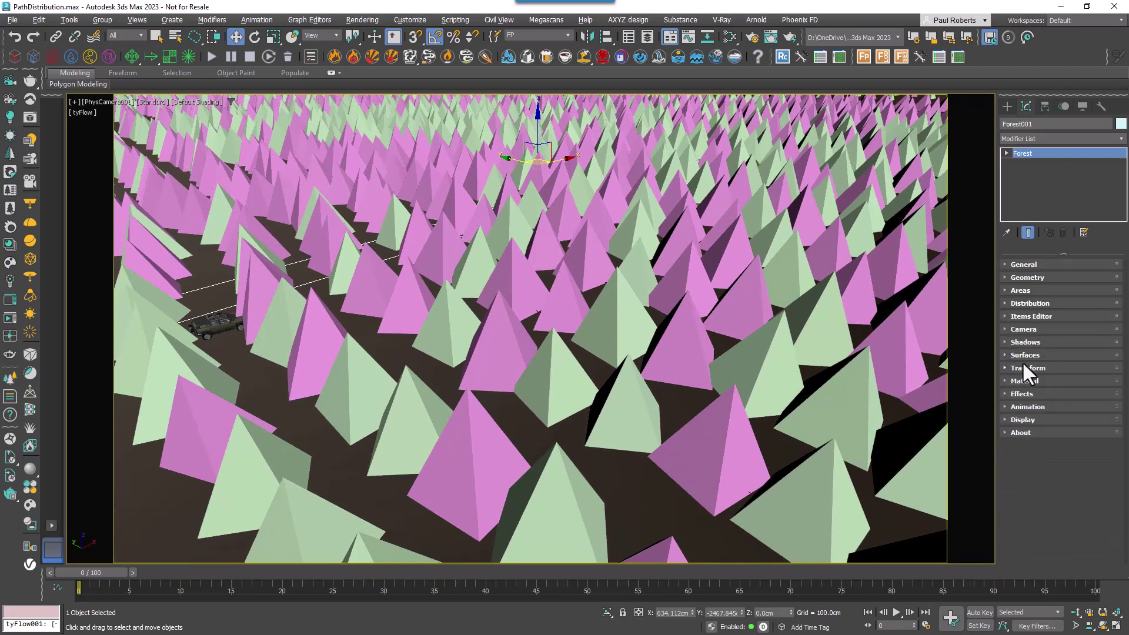
- Add the terrain mesh tyFlow001_terrainMesh001 as the surface that the scattered items follow
{"action": "left_click", "coordinate": [1023, 367]}
{"action": "left_click", "coordinate": [1023, 353]}
{"action": "scroll", "coordinate": [1022, 488], "scroll_direction": "down", "scroll_amount": 2}
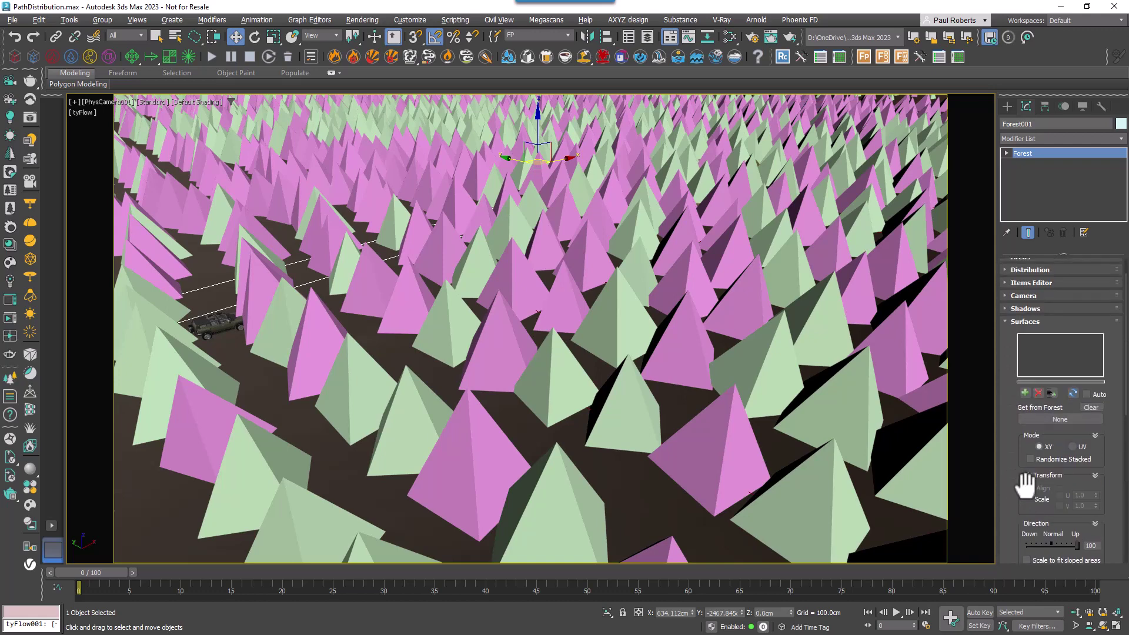
{"action": "left_click", "coordinate": [1027, 394]}
{"action": "left_click", "coordinate": [745, 551]}
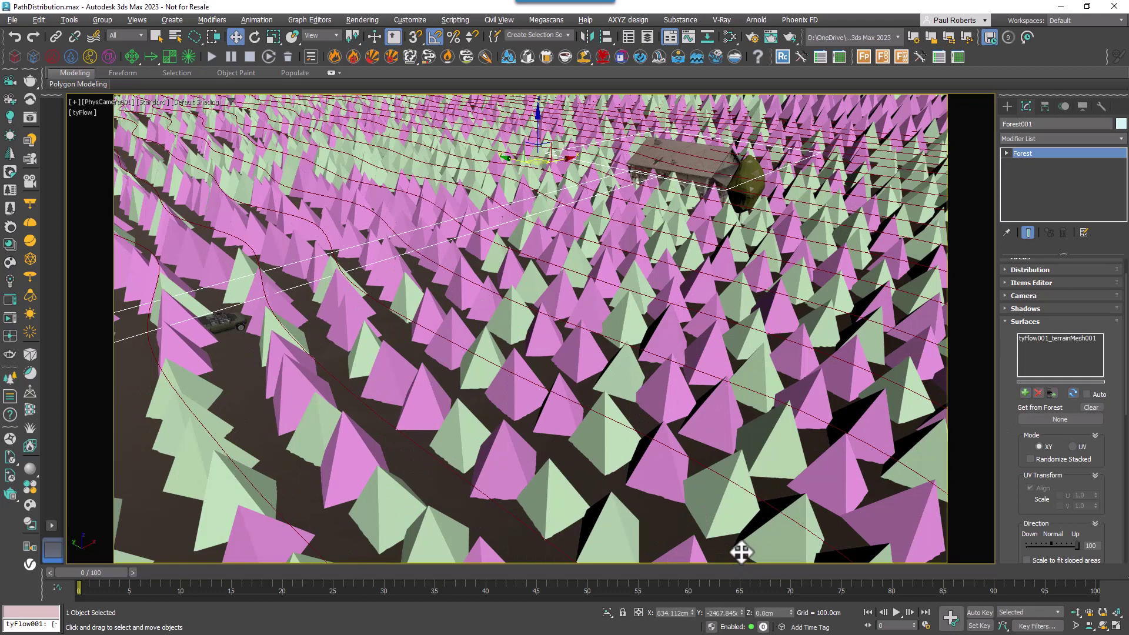
{"action": "left_click", "coordinate": [1008, 321]}
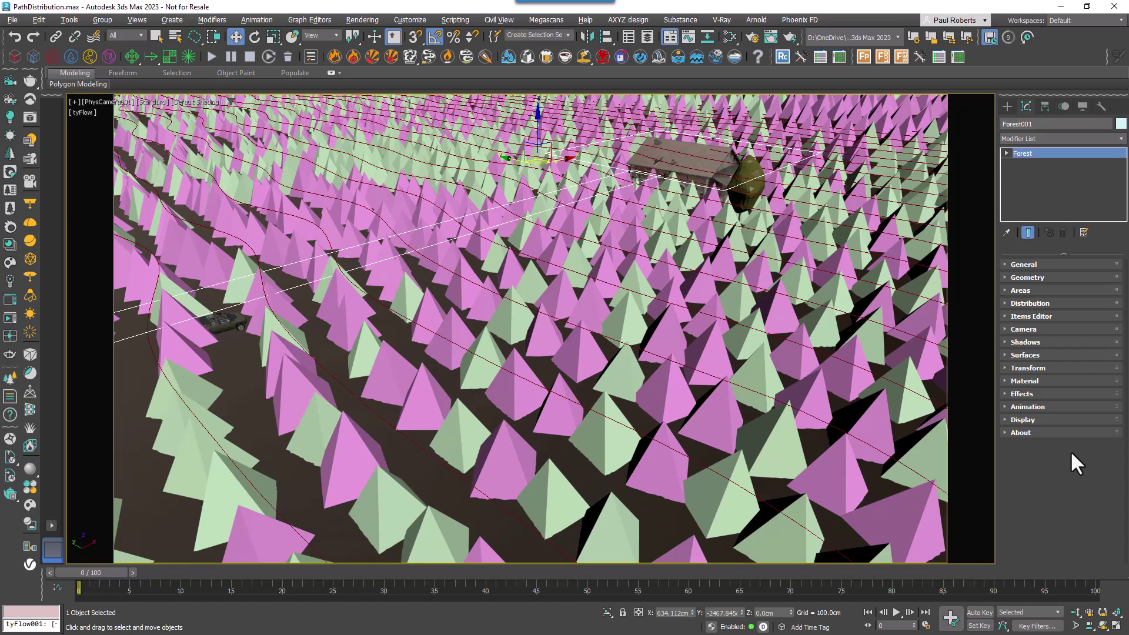
- Add an effect to the forest and load the Outside of the Spline (Path mode) preset from the default effects library
{"action": "left_click", "coordinate": [1024, 391]}
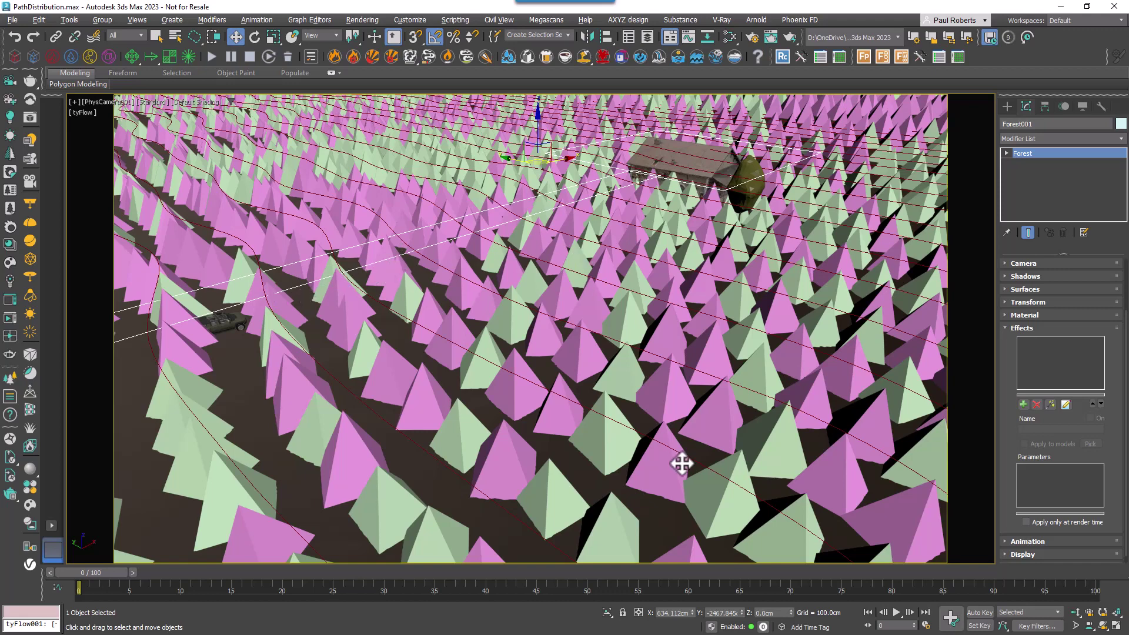
{"action": "left_click", "coordinate": [1023, 405]}
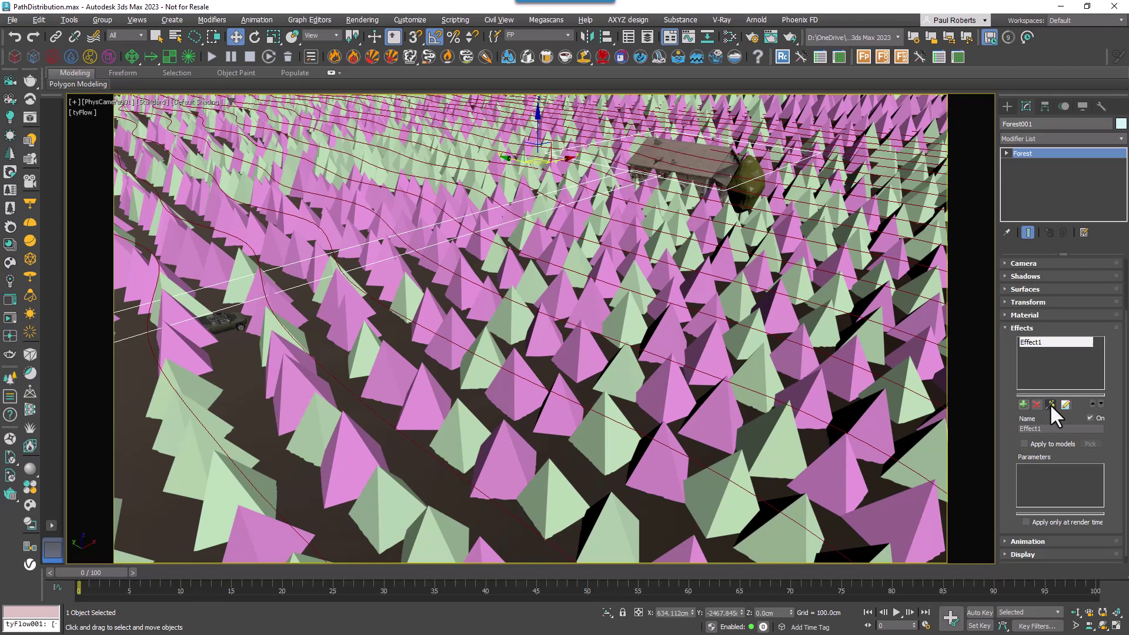
{"action": "left_click", "coordinate": [1050, 403]}
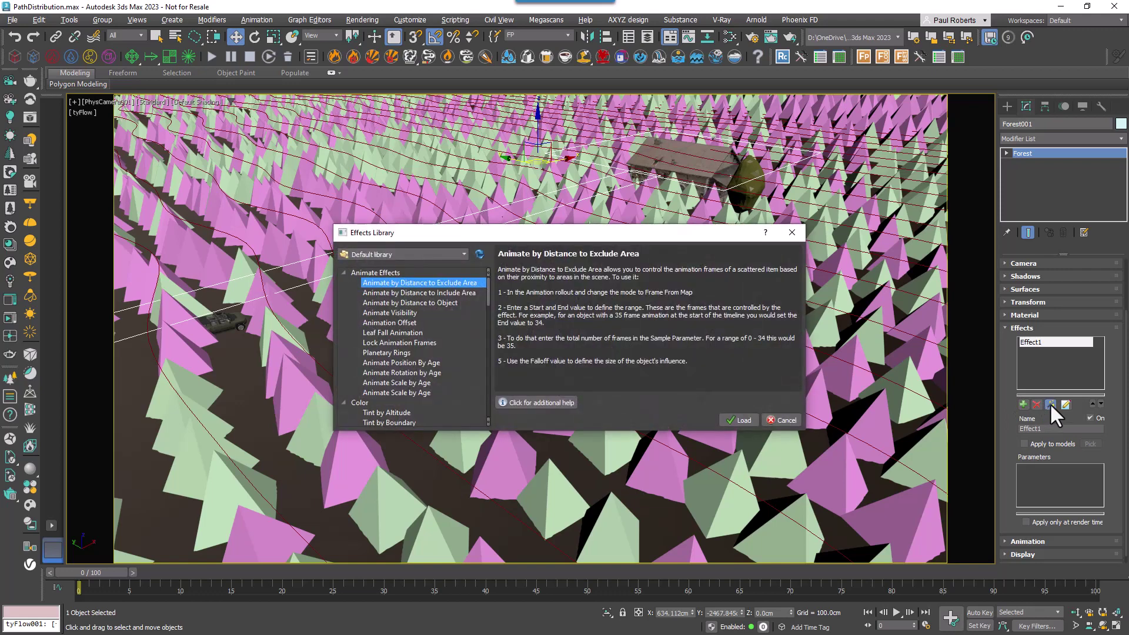
{"action": "scroll", "coordinate": [442, 319], "scroll_direction": "down", "scroll_amount": 12}
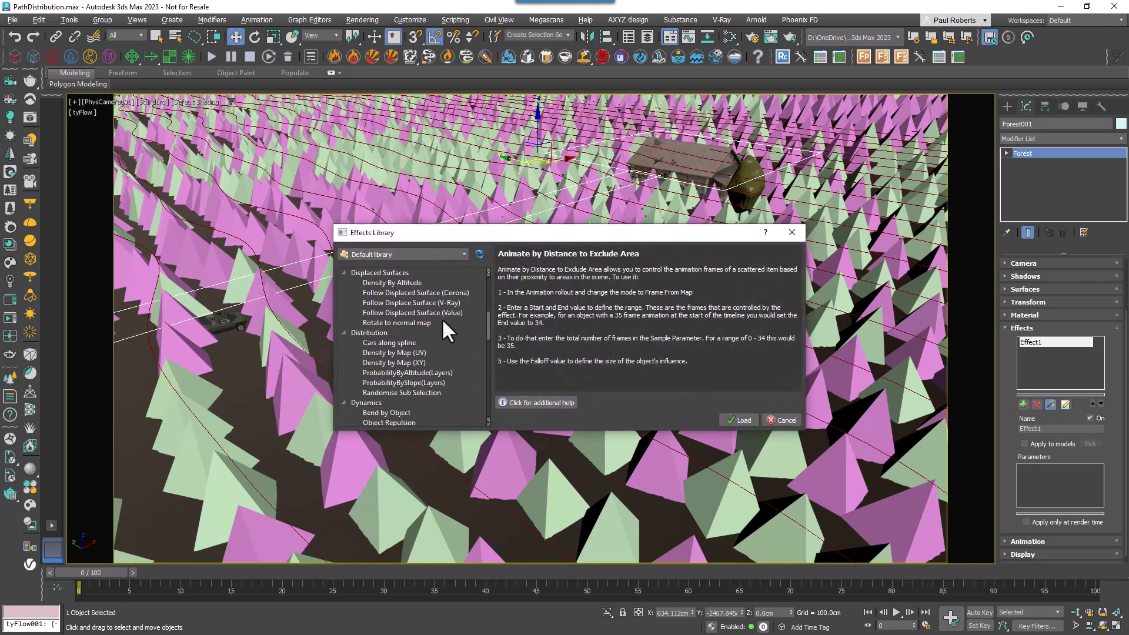
{"action": "scroll", "coordinate": [445, 322], "scroll_direction": "down", "scroll_amount": 10}
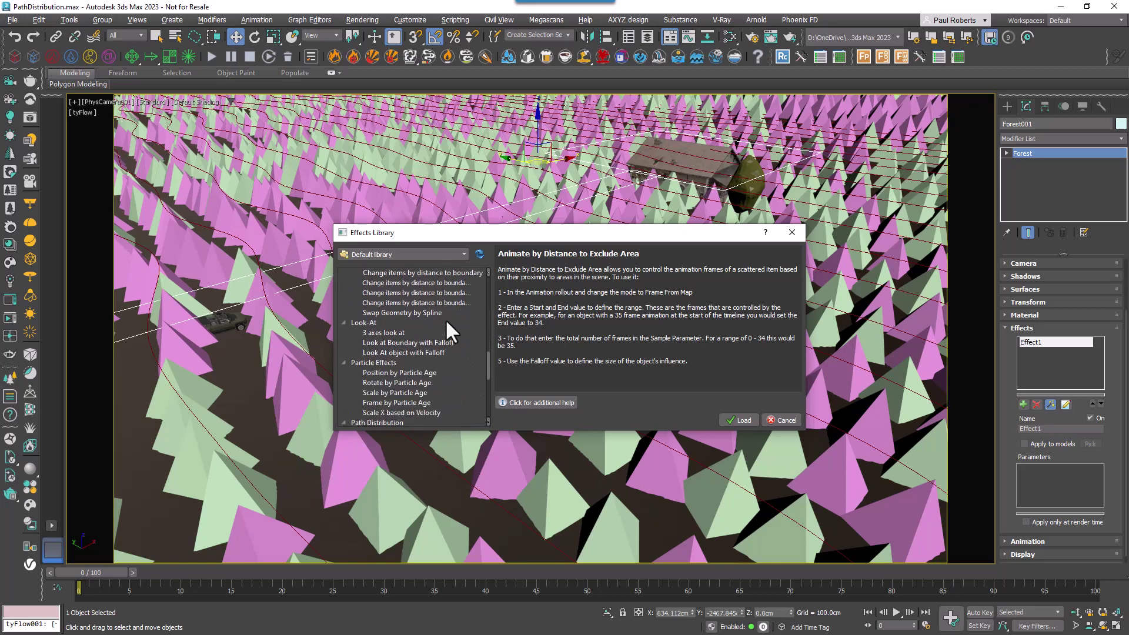
{"action": "left_click", "coordinate": [402, 343]}
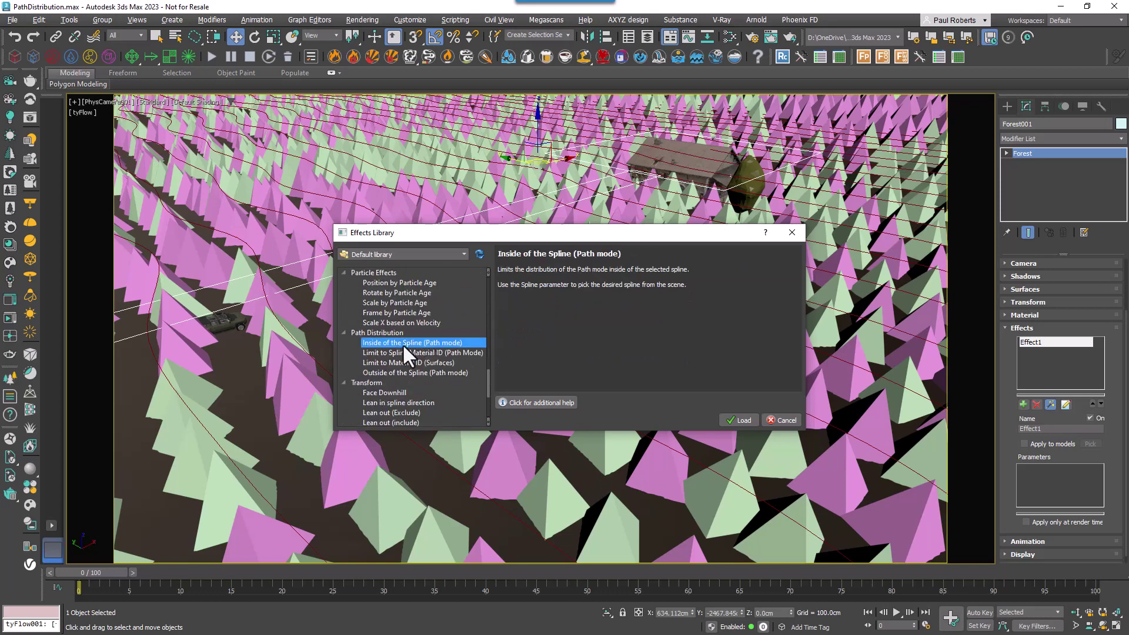
{"action": "left_click", "coordinate": [435, 372]}
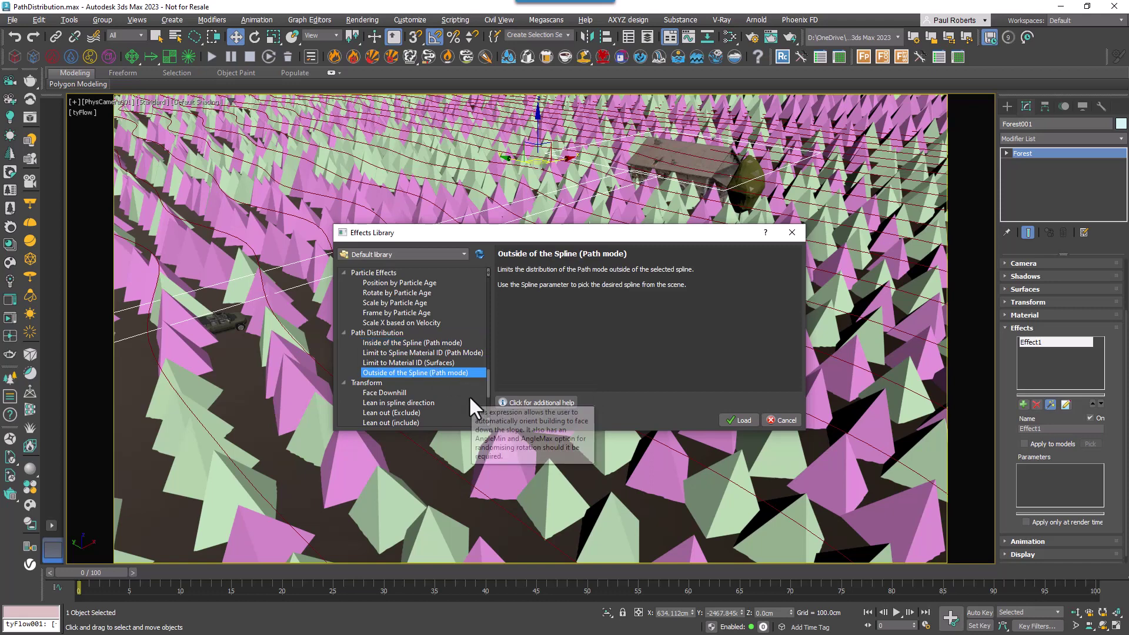
{"action": "left_click", "coordinate": [416, 344]}
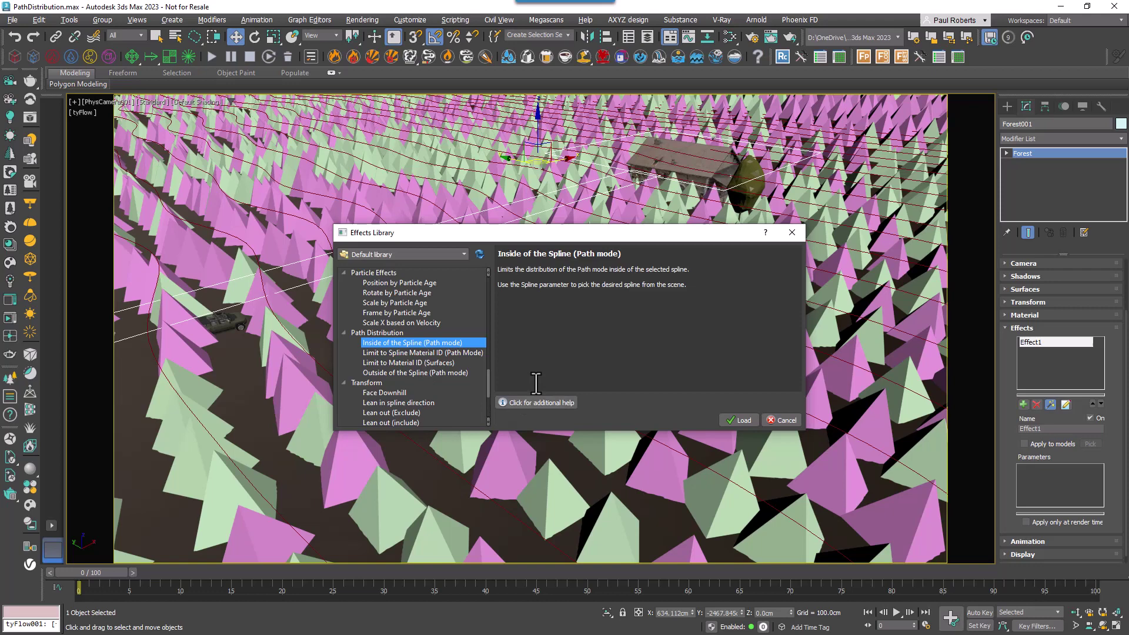
{"action": "left_click", "coordinate": [435, 373]}
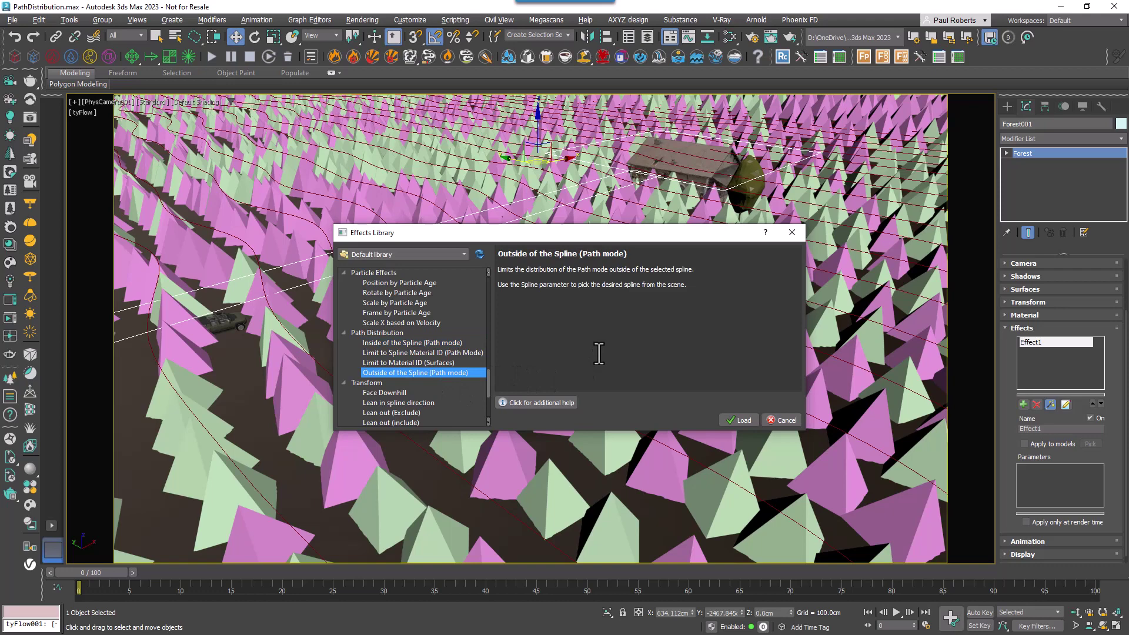
{"action": "left_click", "coordinate": [442, 342]}
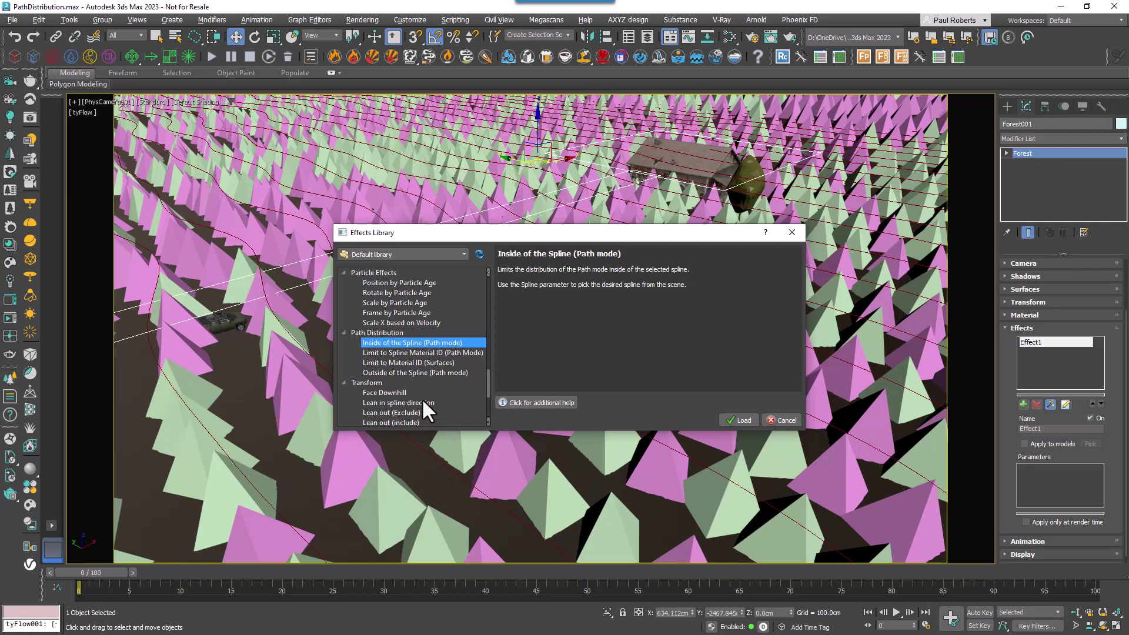
{"action": "left_click", "coordinate": [404, 374]}
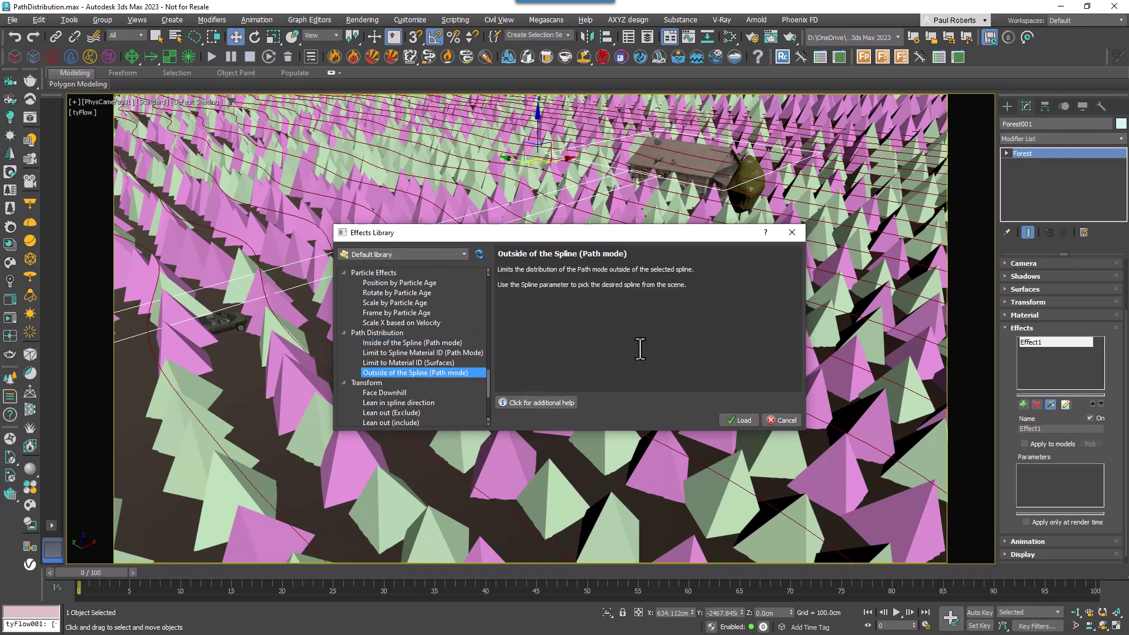
{"action": "left_click", "coordinate": [740, 419]}
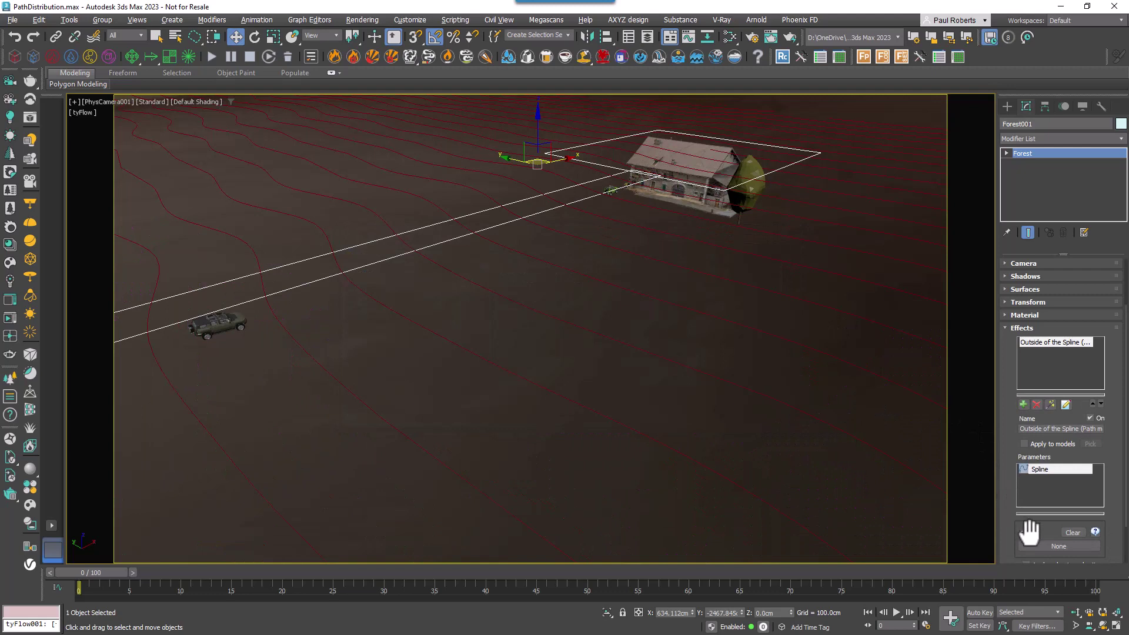
- Assign the long road rectangle, Rectangle002, as the effect's Spline parameter to exclude items from the road
{"action": "scroll", "coordinate": [1030, 533], "scroll_direction": "down", "scroll_amount": 2}
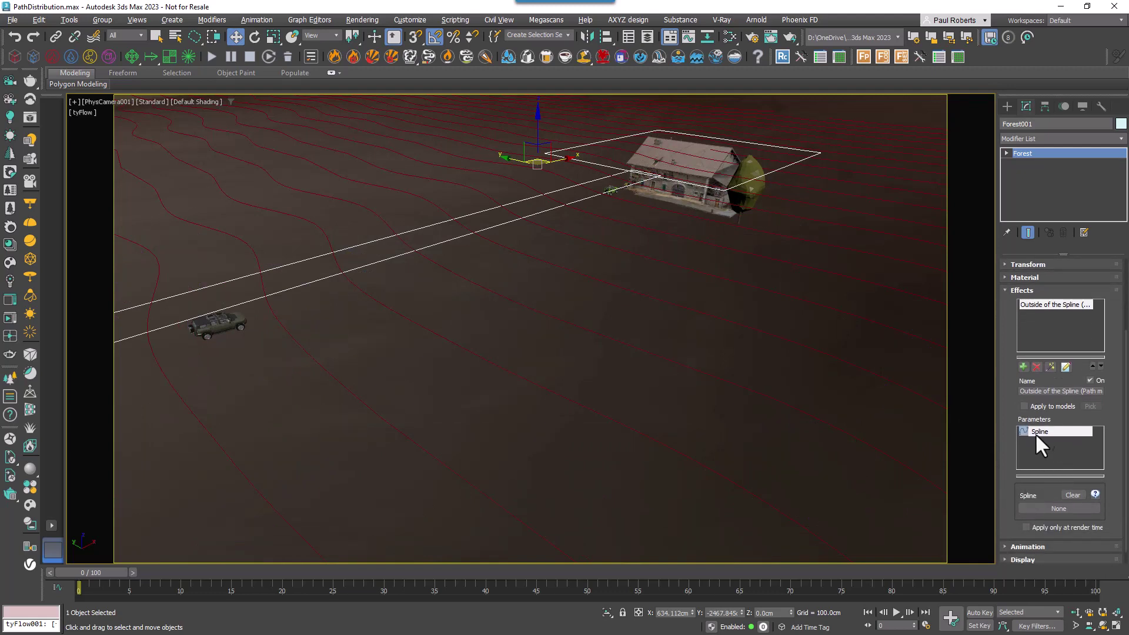
{"action": "left_click", "coordinate": [1045, 508]}
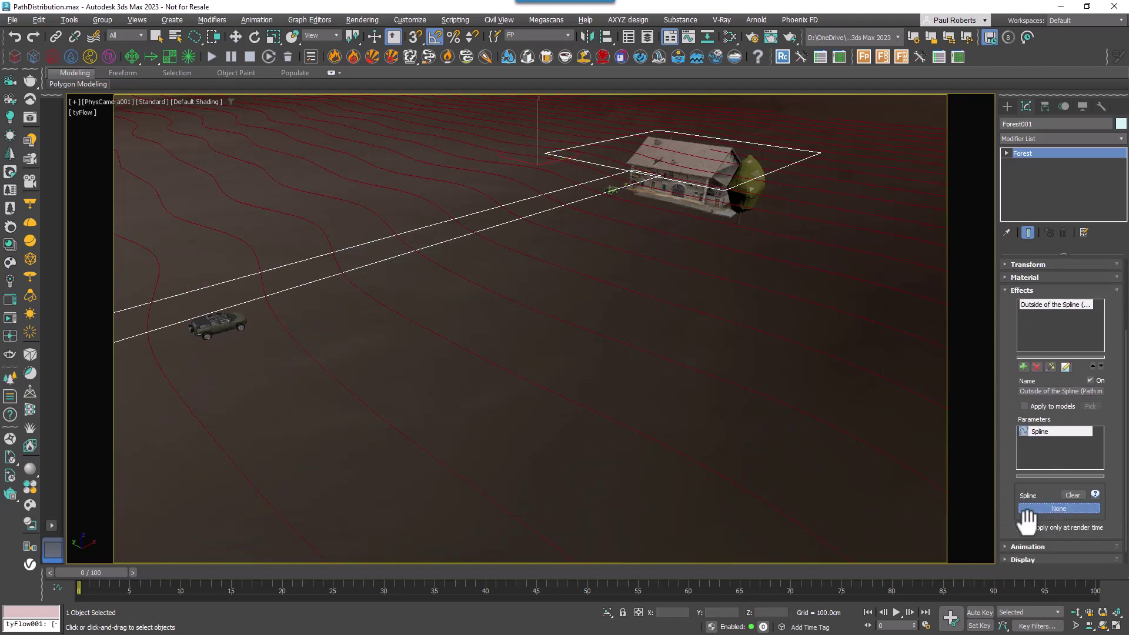
{"action": "left_click", "coordinate": [391, 256]}
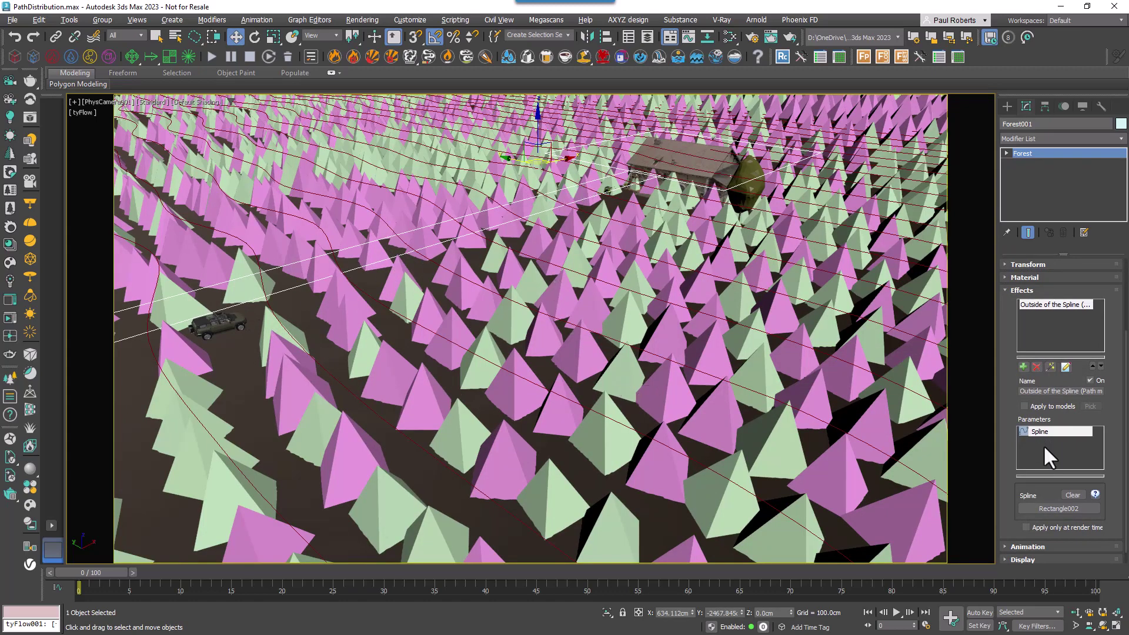
- Add a second Outside of the Spline (Path mode) effect and assign the rectangle around the house as its spline
{"action": "left_click", "coordinate": [1023, 366]}
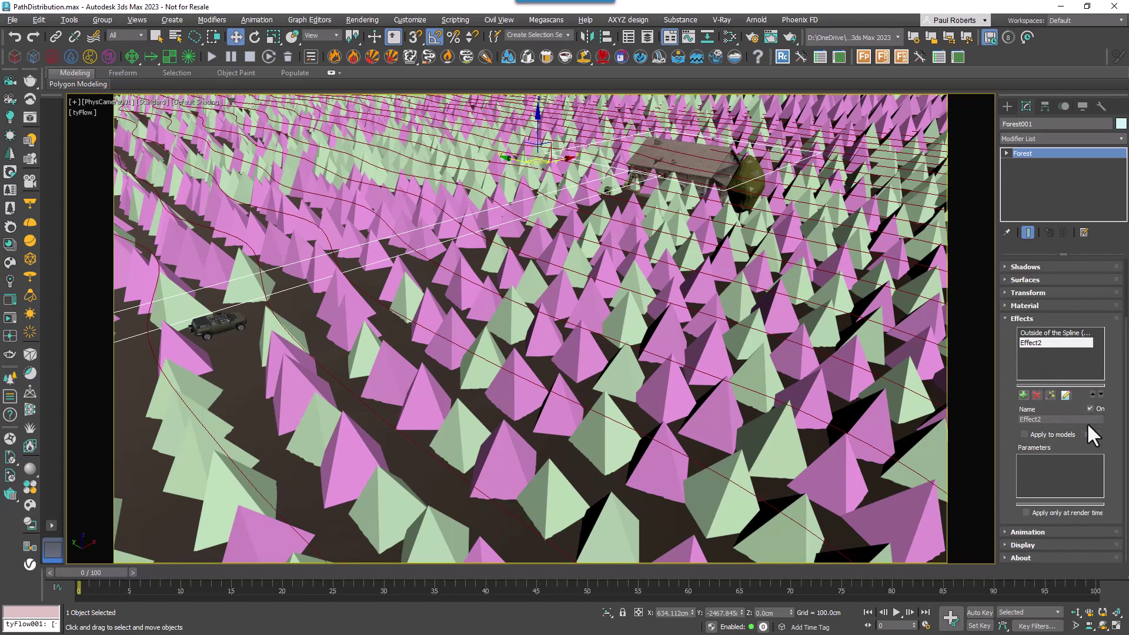
{"action": "left_click", "coordinate": [1053, 394]}
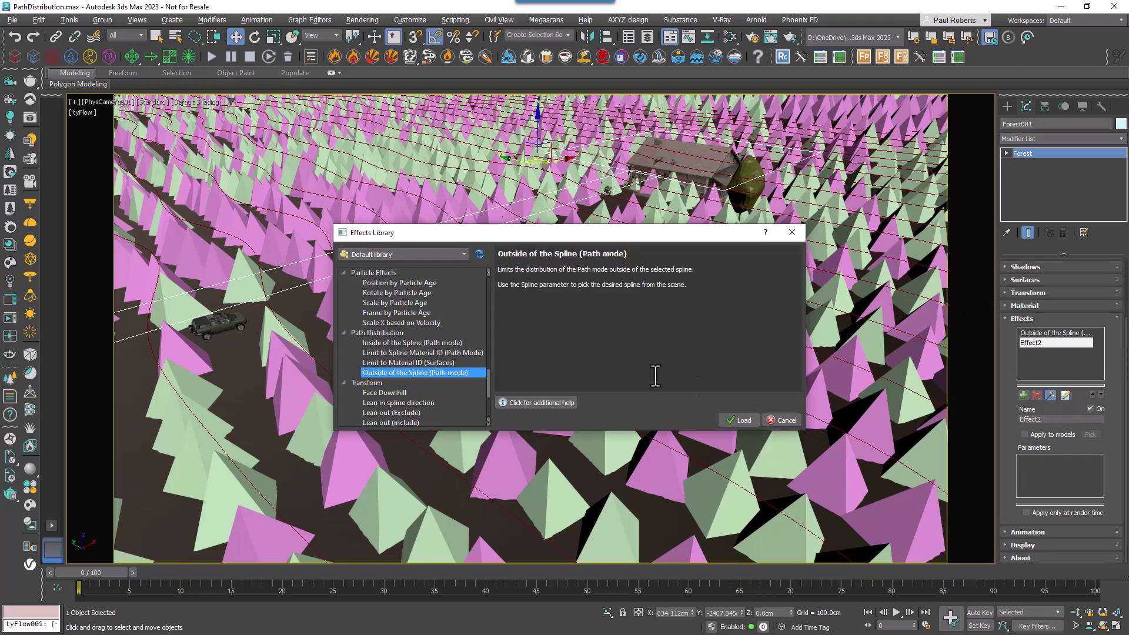
{"action": "left_click", "coordinate": [736, 420]}
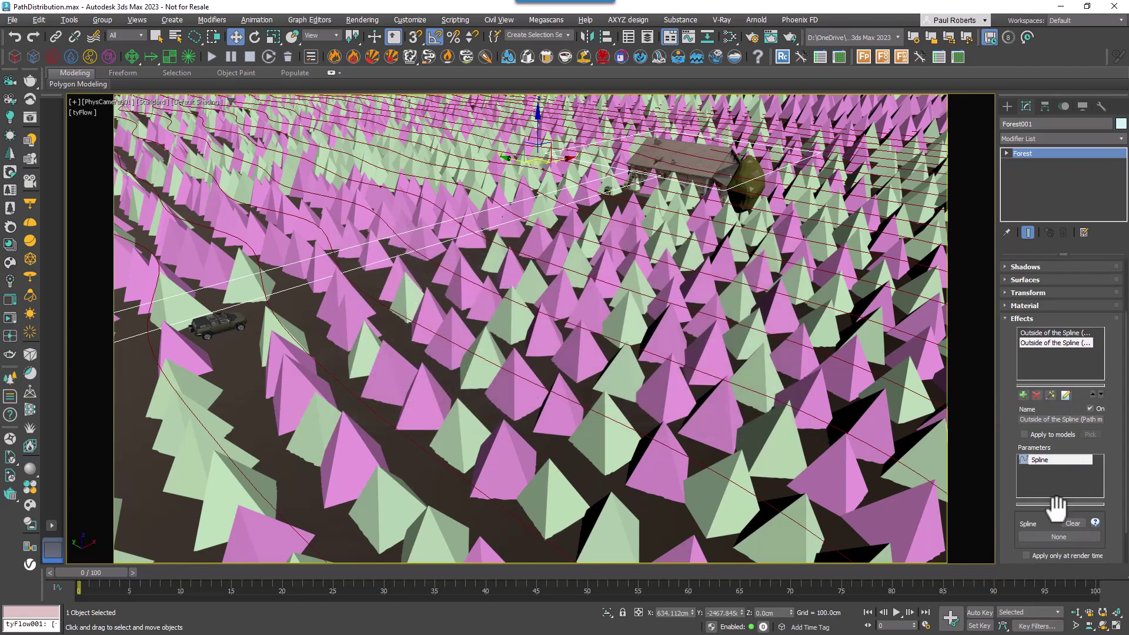
{"action": "left_click", "coordinate": [1056, 535]}
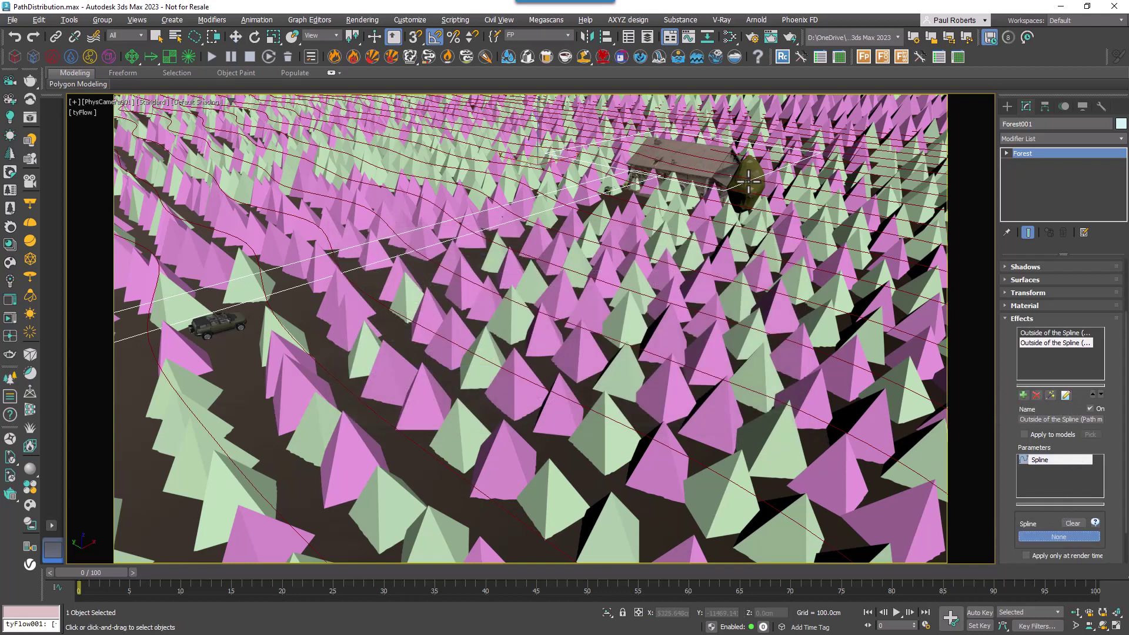
- Select the contour line object and check the material ID of one of its individual splines
{"action": "left_click", "coordinate": [801, 285]}
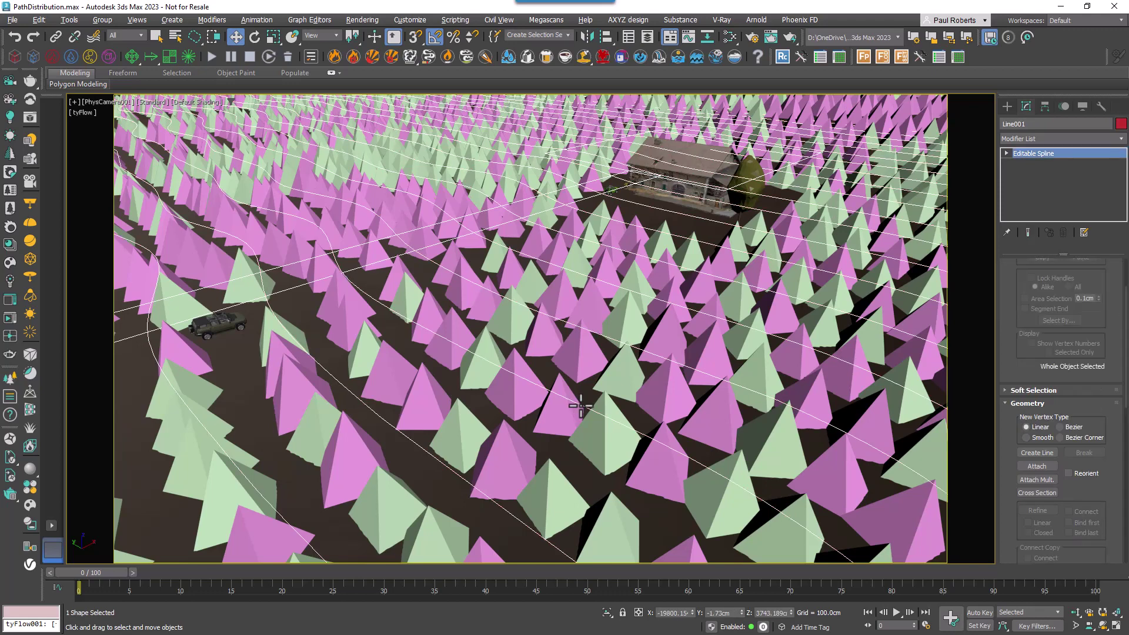
{"action": "left_click", "coordinate": [1037, 183]}
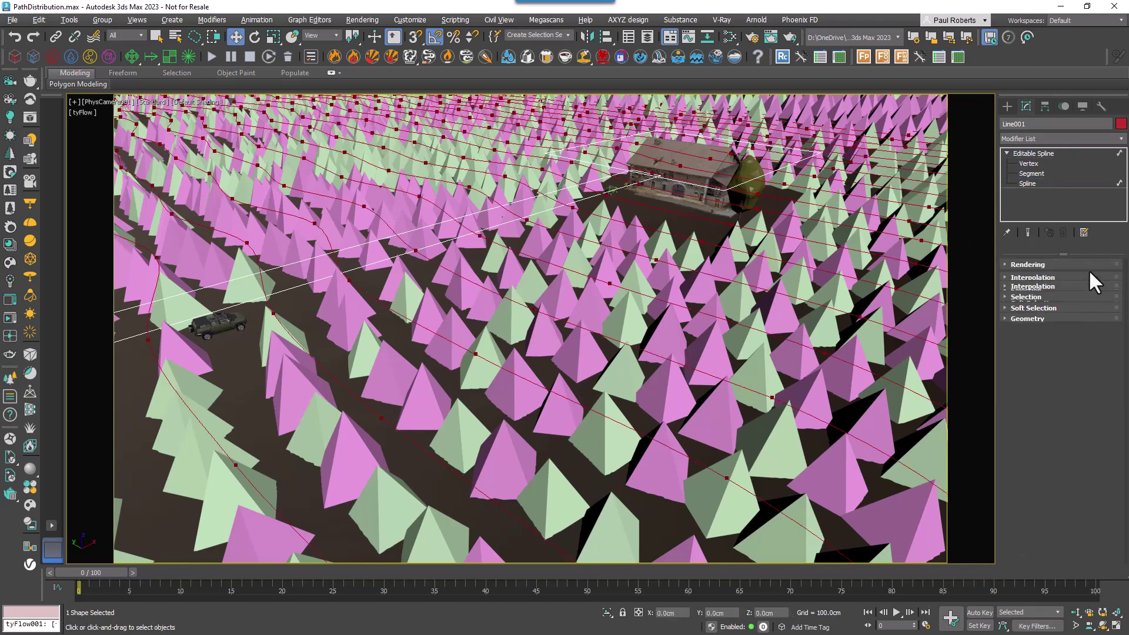
{"action": "left_click", "coordinate": [513, 371]}
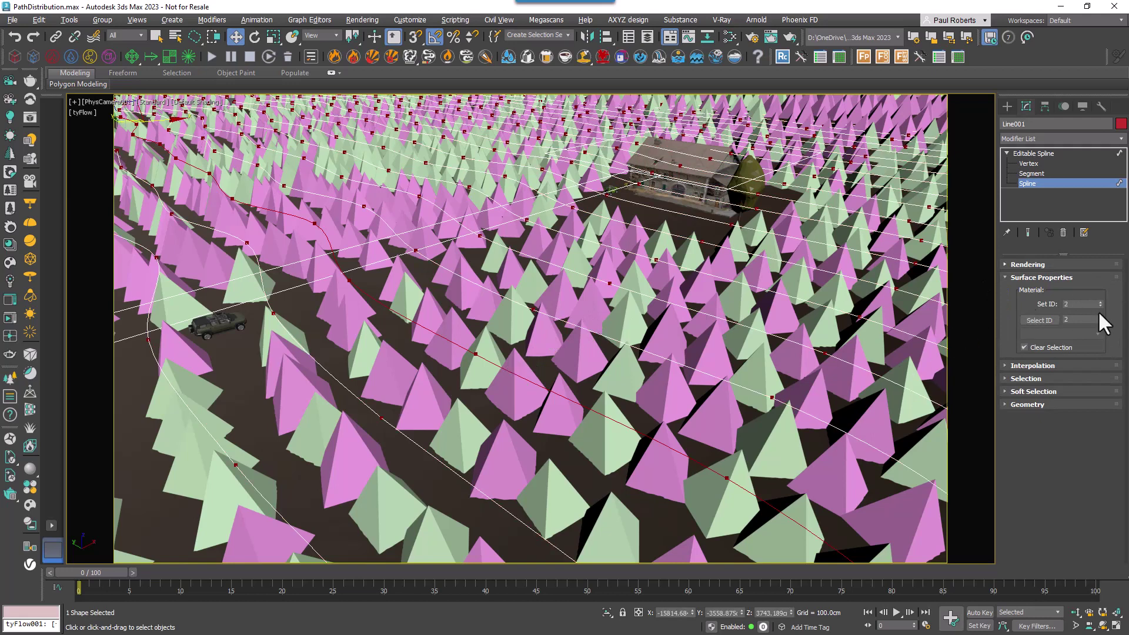
{"action": "left_click", "coordinate": [1049, 181]}
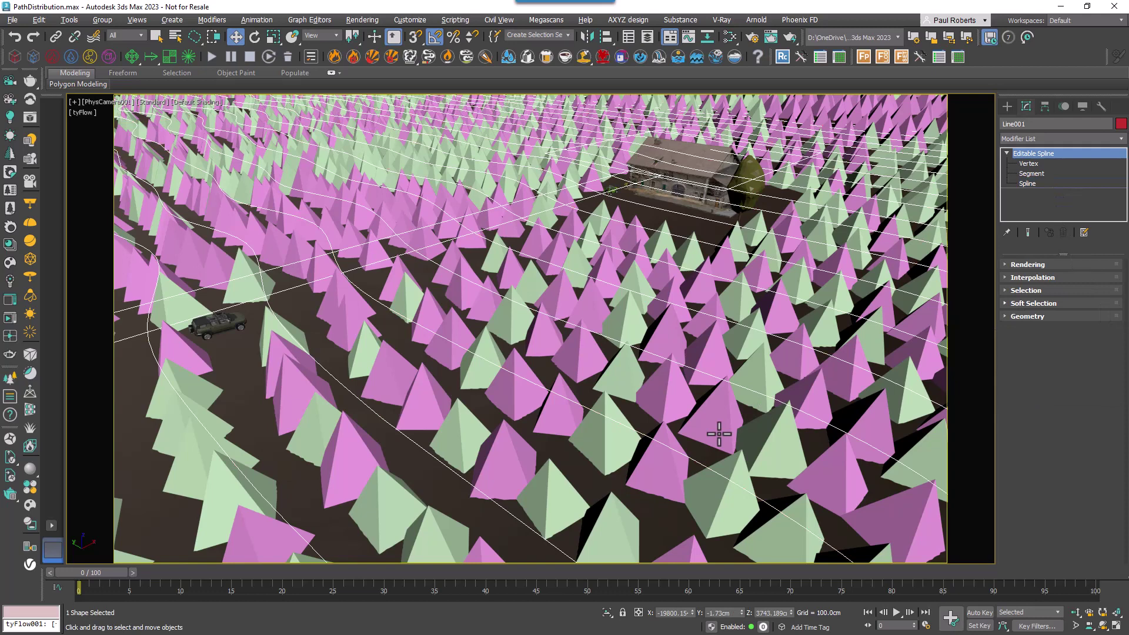
- Add a third effect to the forest object and load the Limit to Spline Material ID (Path Mode) preset from the default library
{"action": "left_click", "coordinate": [927, 365]}
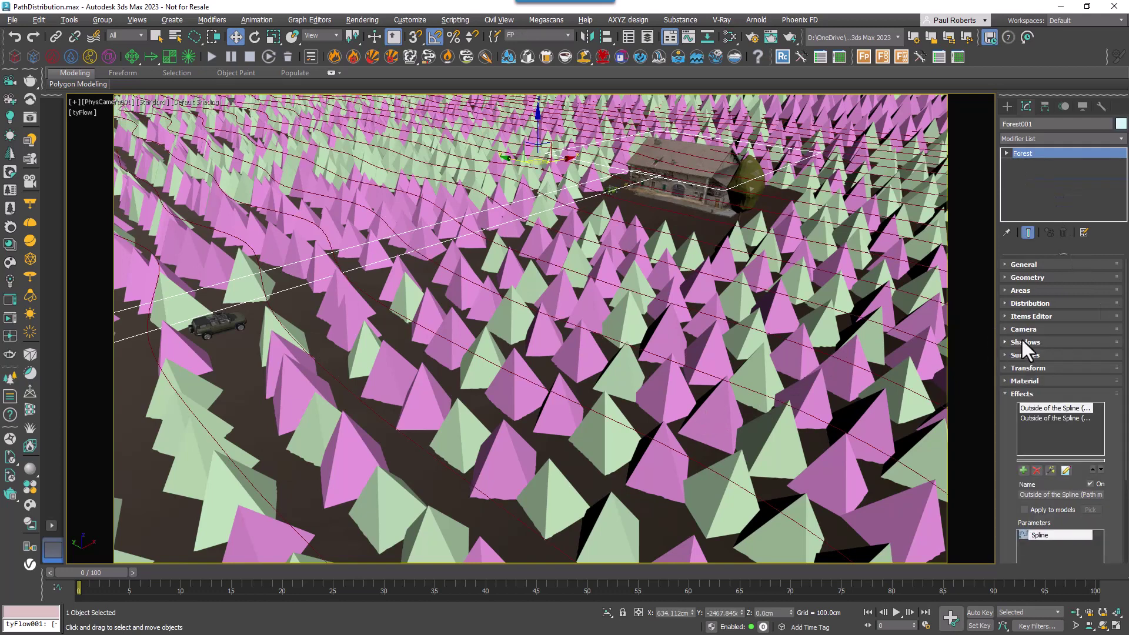
{"action": "left_click", "coordinate": [1024, 470]}
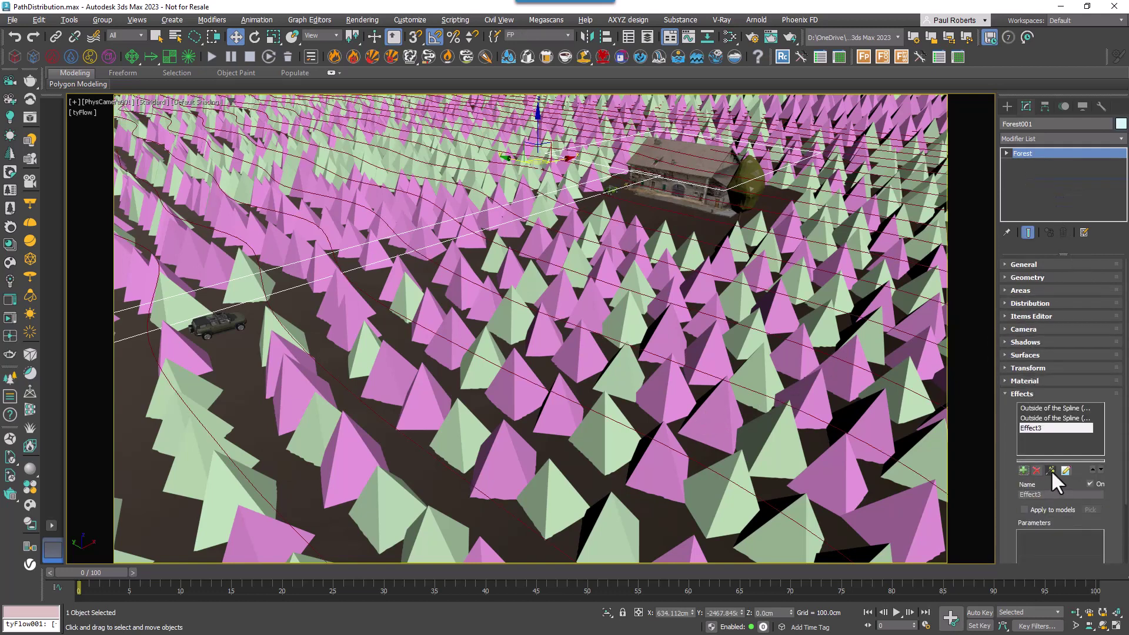
{"action": "left_click", "coordinate": [1051, 470]}
{"action": "scroll", "coordinate": [434, 324], "scroll_direction": "down", "scroll_amount": 3}
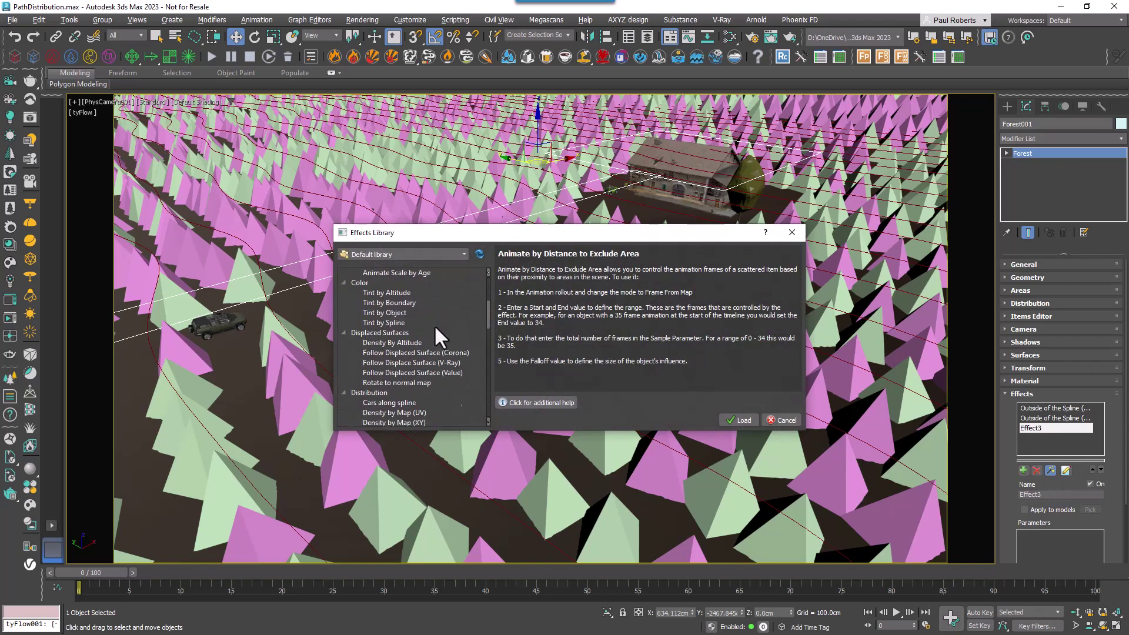
{"action": "scroll", "coordinate": [437, 334], "scroll_direction": "down", "scroll_amount": 10}
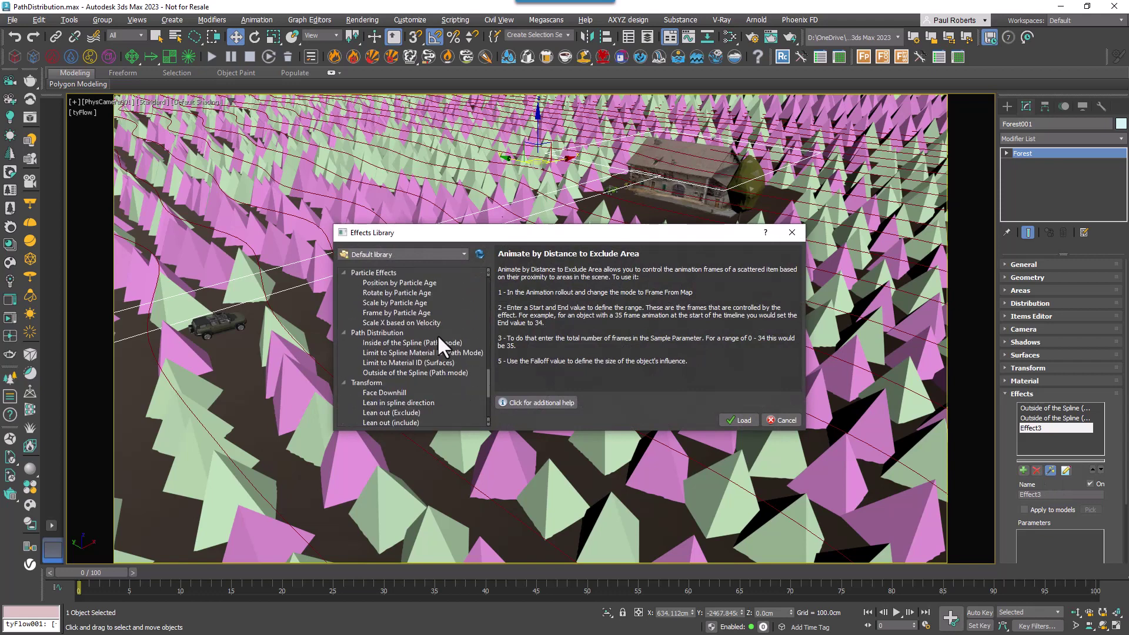
{"action": "left_click", "coordinate": [422, 352]}
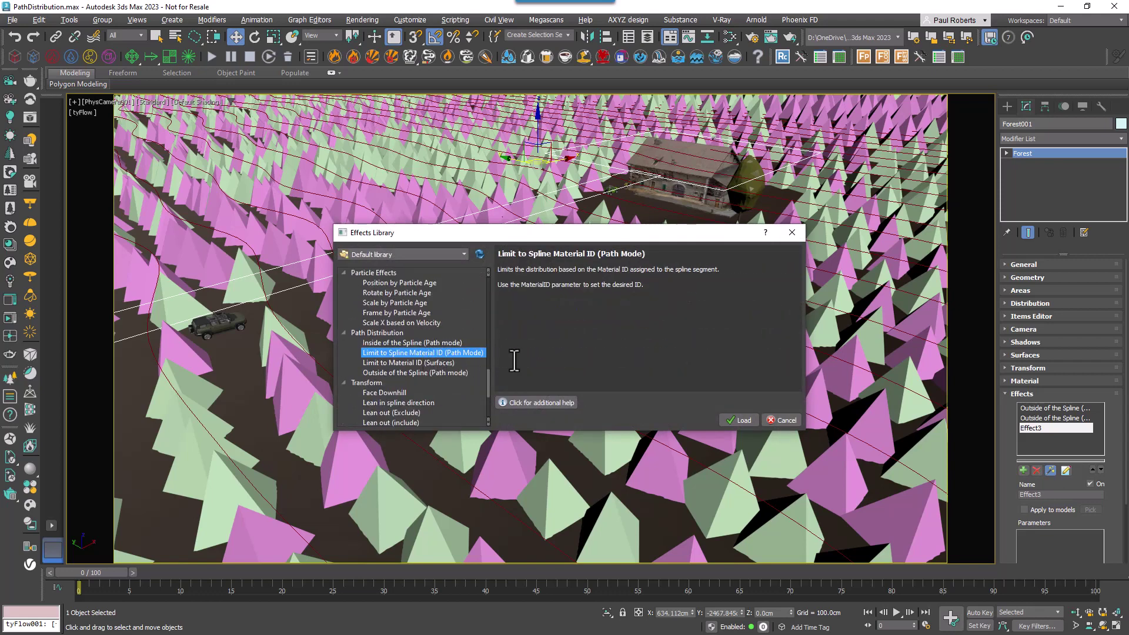
{"action": "key", "text": "Return"}
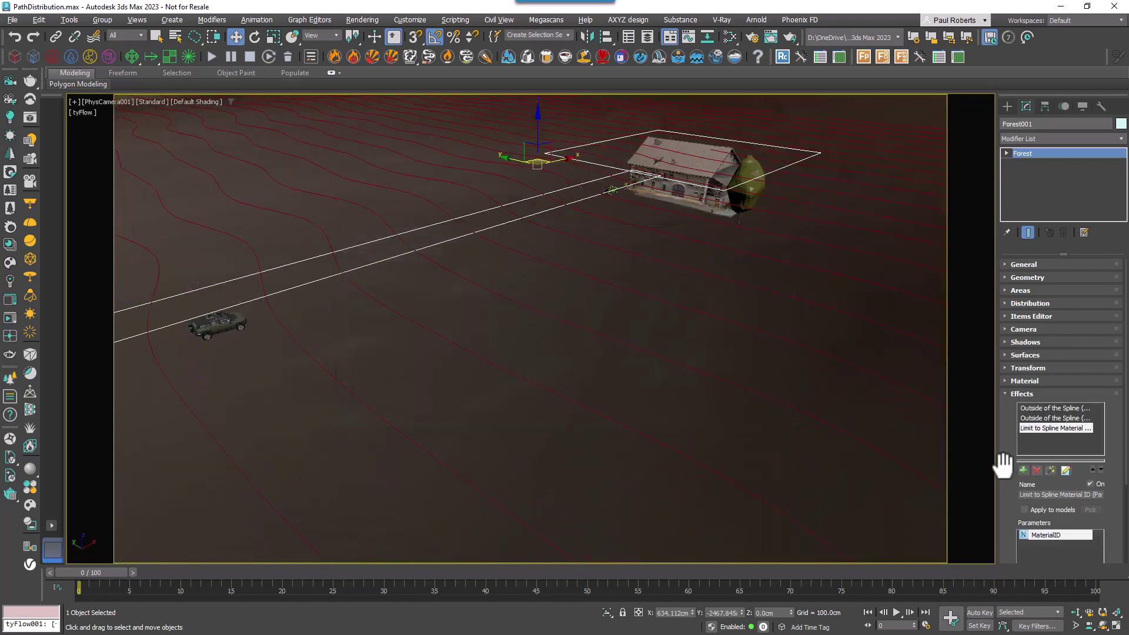
- Try a MaterialID value of 2 for the Limit to Spline Material ID effect, and settle on 1
{"action": "scroll", "coordinate": [1007, 369], "scroll_direction": "down", "scroll_amount": 1}
{"action": "scroll", "coordinate": [1074, 464], "scroll_direction": "down", "scroll_amount": 5}
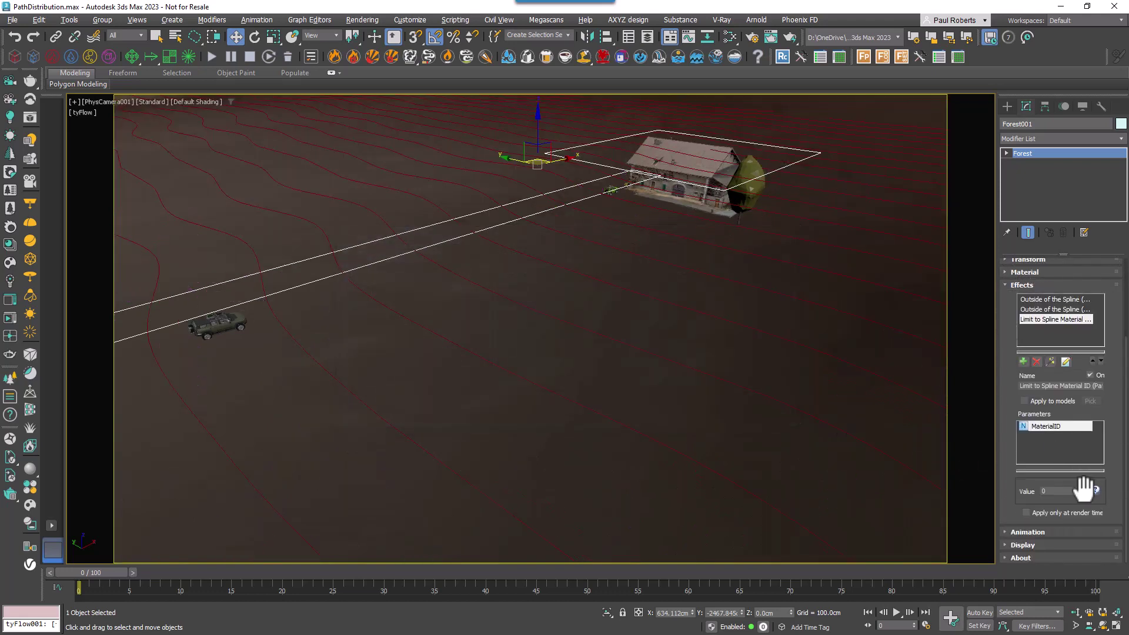
{"action": "left_click", "coordinate": [1078, 488]}
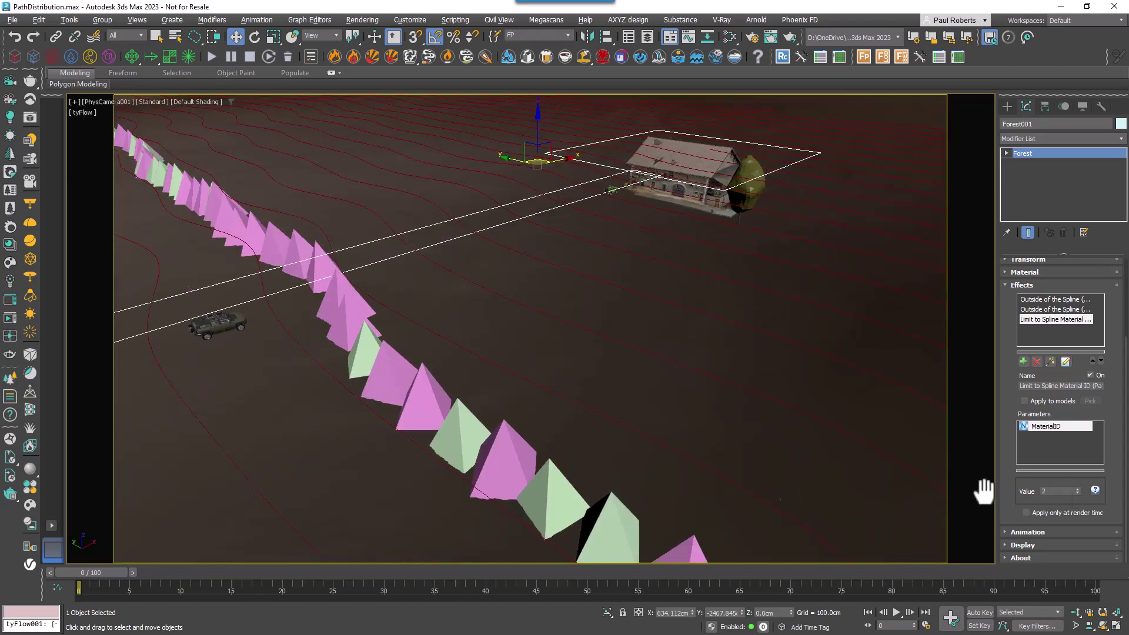
{"action": "left_click", "coordinate": [1078, 493]}
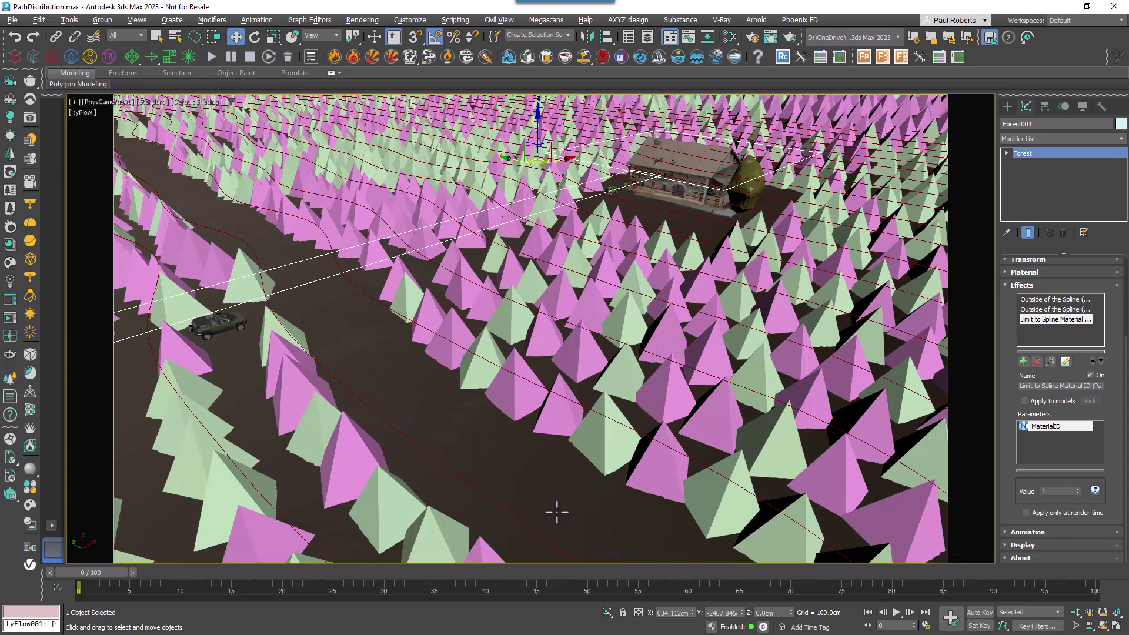
- Select the terrain mesh and check the material ID assigned to its selected polygons
{"action": "left_click", "coordinate": [592, 516]}
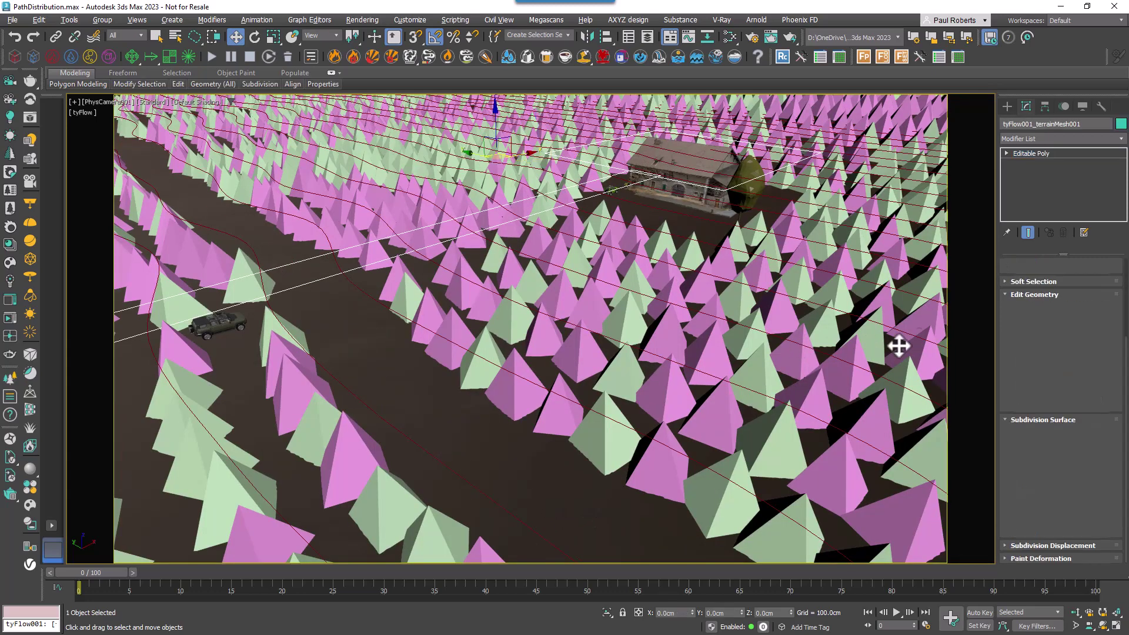
{"action": "left_click", "coordinate": [1007, 153]}
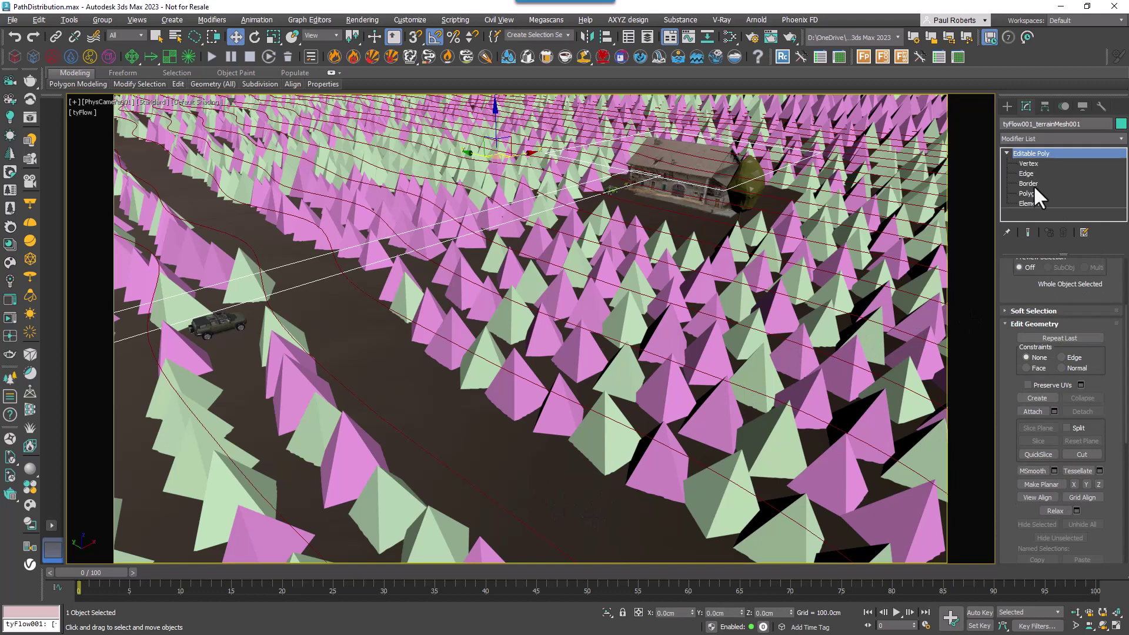
{"action": "left_click", "coordinate": [1031, 192]}
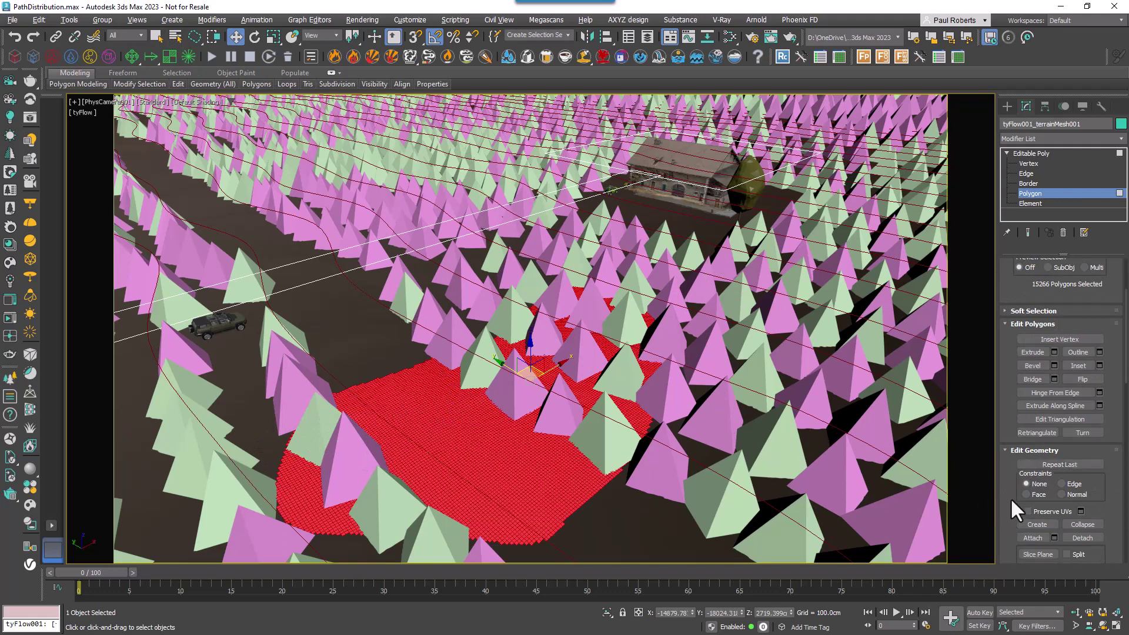
{"action": "scroll", "coordinate": [1016, 315], "scroll_direction": "down", "scroll_amount": 6}
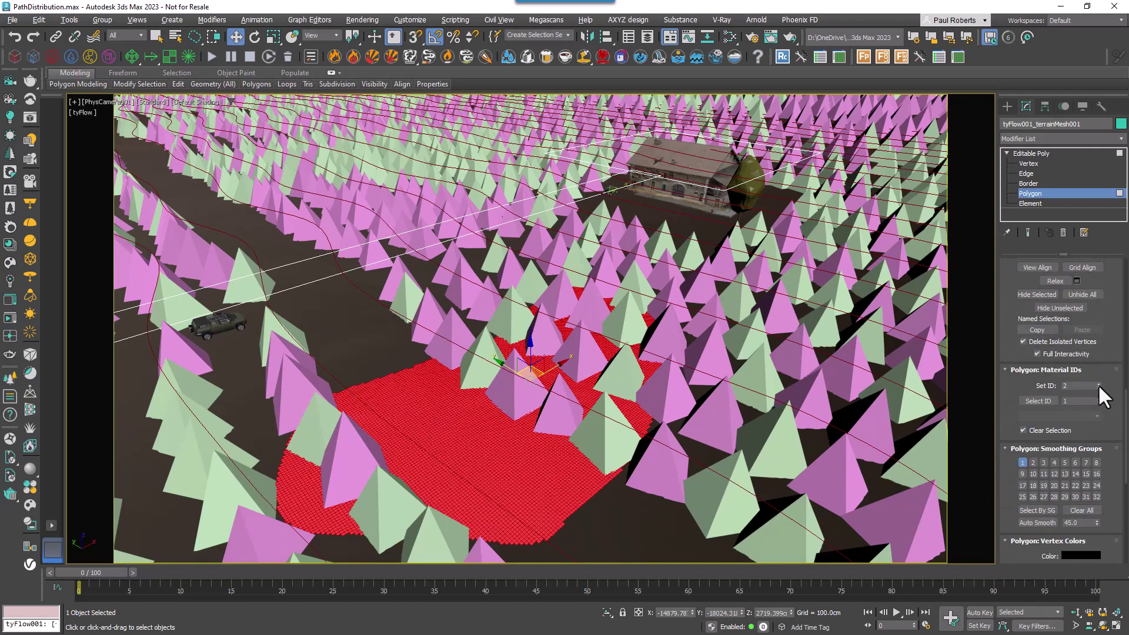
{"action": "left_click", "coordinate": [1061, 194]}
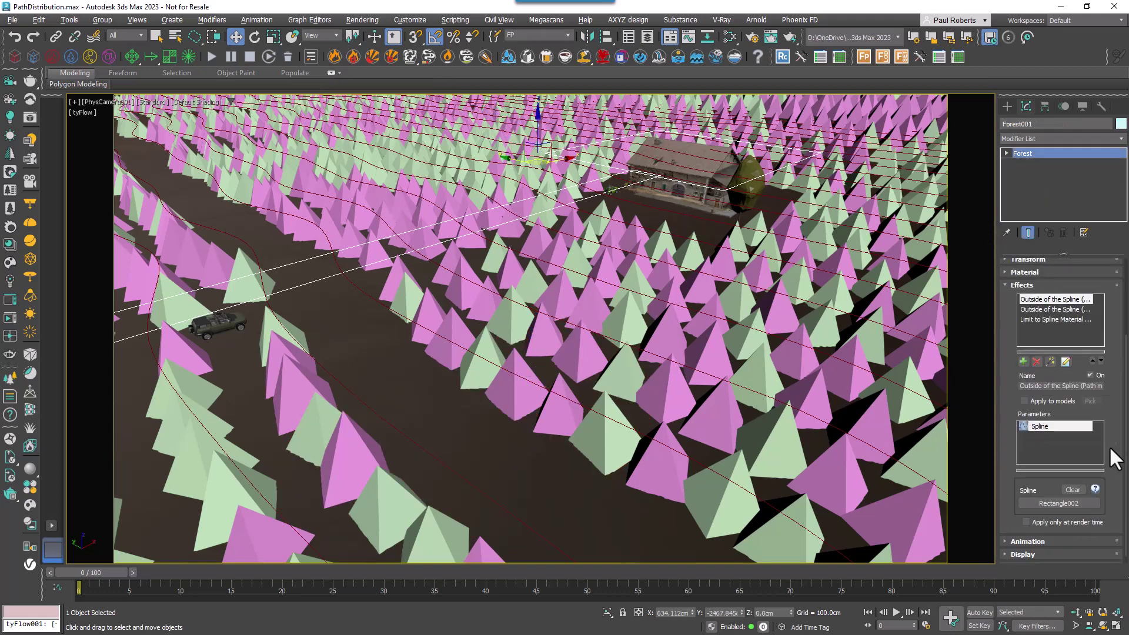
- Add a fourth effect to the forest and load the Limit to Material ID (Surfaces) preset from the default library
{"action": "left_click", "coordinate": [1023, 361]}
{"action": "left_click", "coordinate": [1049, 393]}
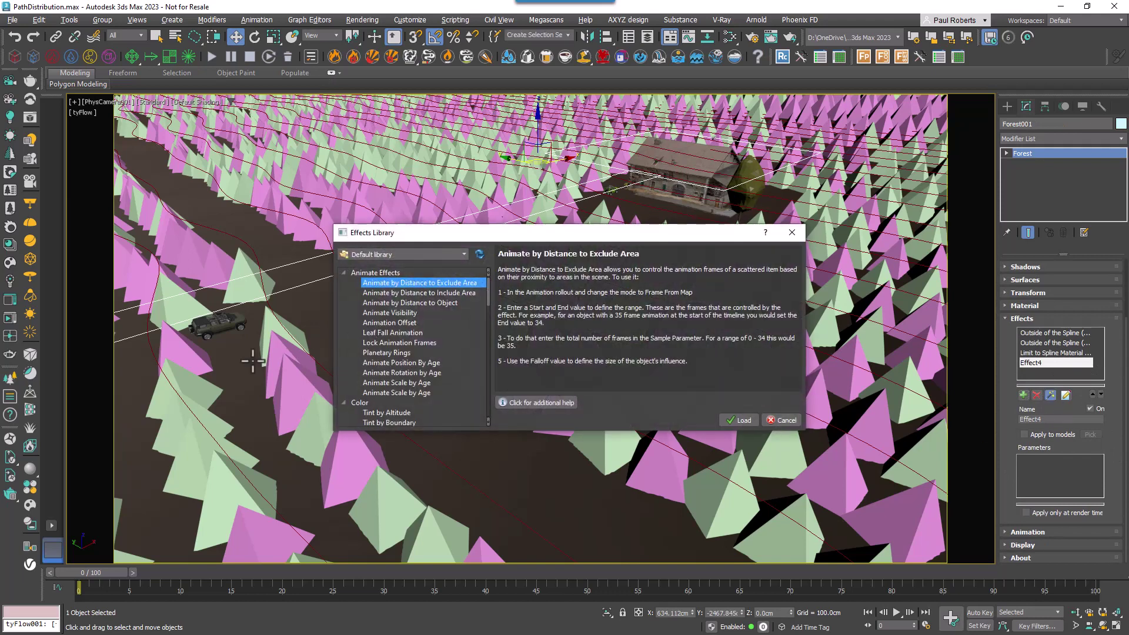
{"action": "scroll", "coordinate": [382, 345], "scroll_direction": "down", "scroll_amount": 5}
{"action": "scroll", "coordinate": [383, 344], "scroll_direction": "down", "scroll_amount": 5}
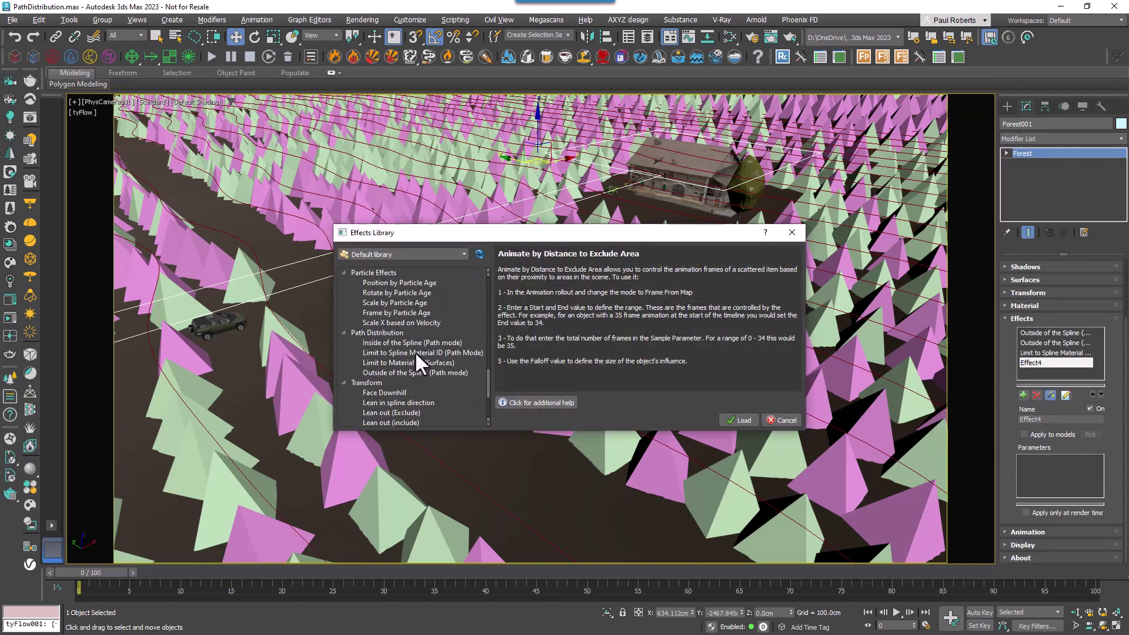
{"action": "left_click", "coordinate": [431, 363]}
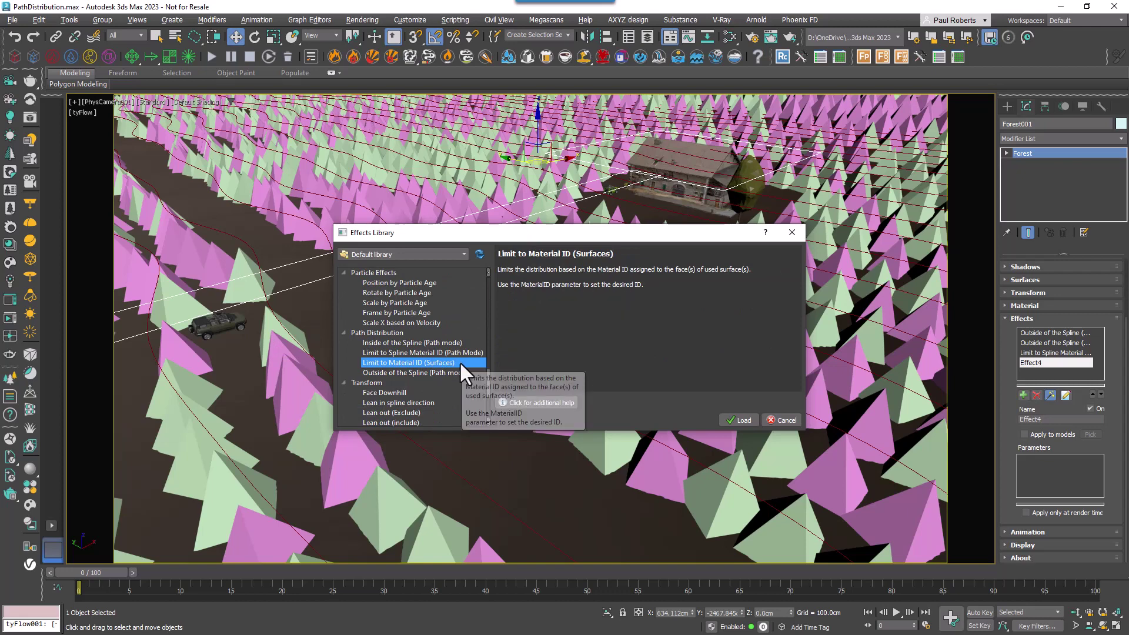
{"action": "left_click", "coordinate": [743, 420]}
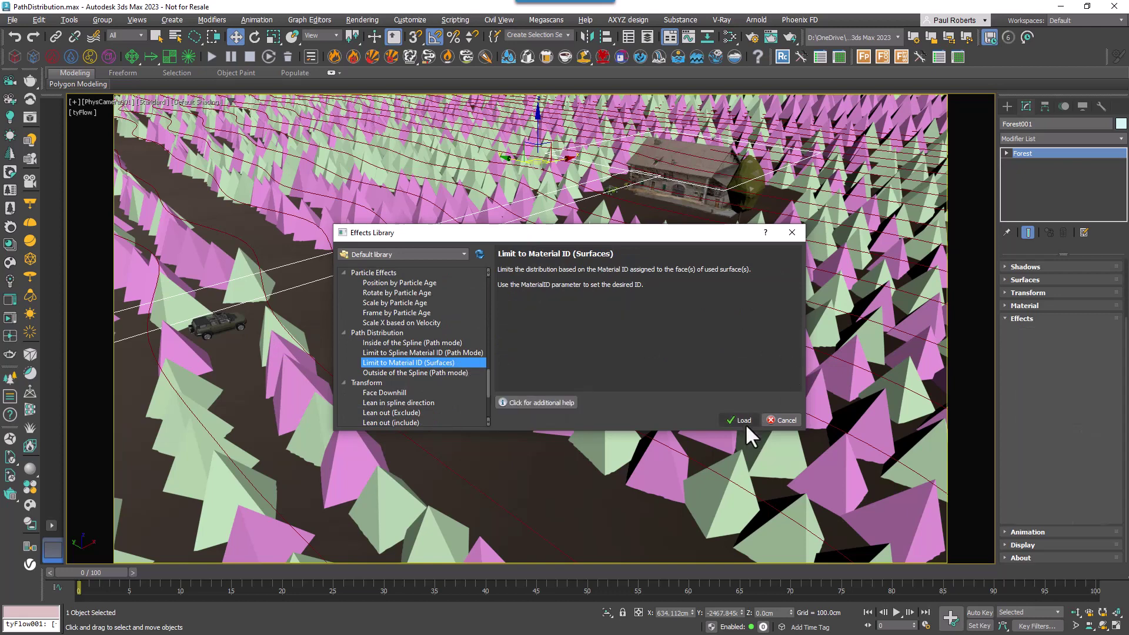
- Try a MaterialID value of 1 for the Limit to Material ID (Surfaces) effect, and change it to 2
{"action": "scroll", "coordinate": [1079, 556], "scroll_direction": "down", "scroll_amount": 1}
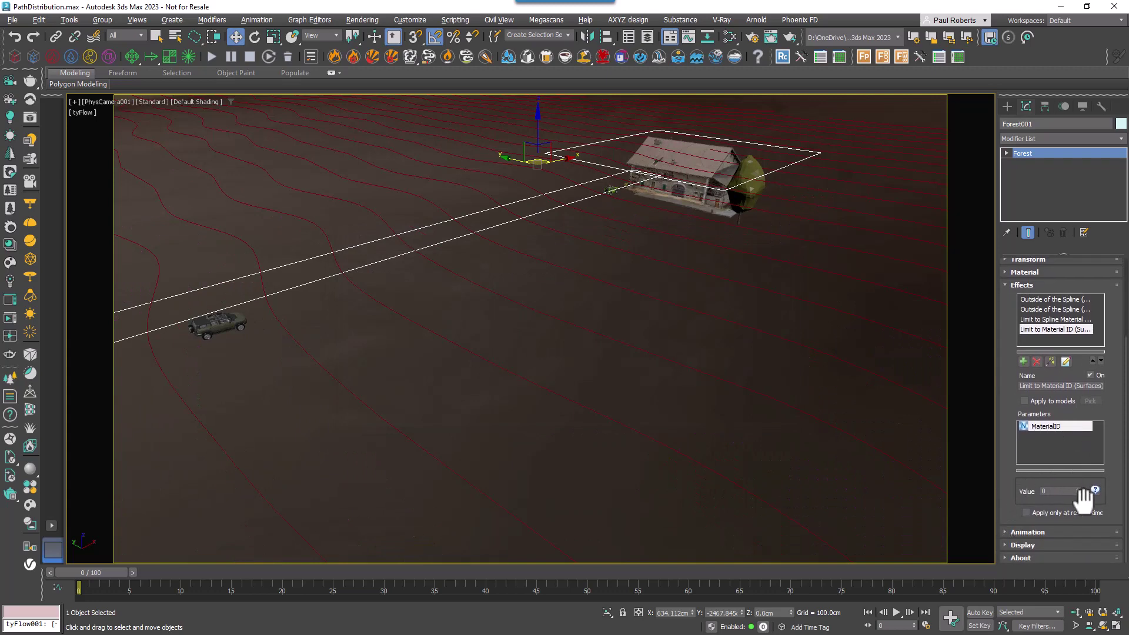
{"action": "left_click", "coordinate": [1078, 488]}
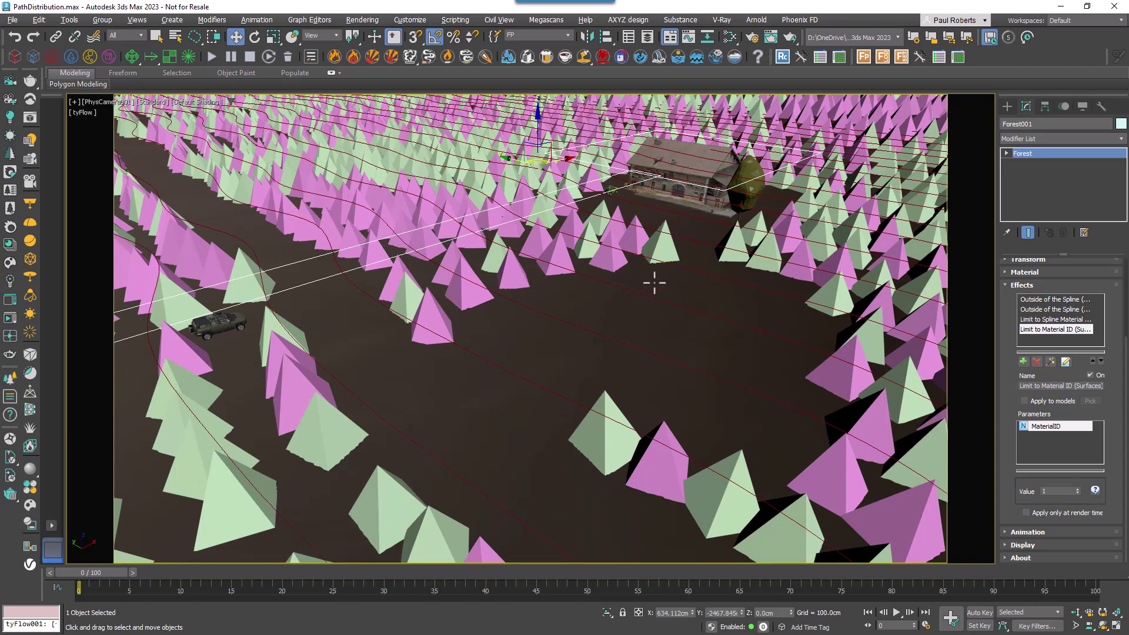
{"action": "left_click", "coordinate": [1078, 488]}
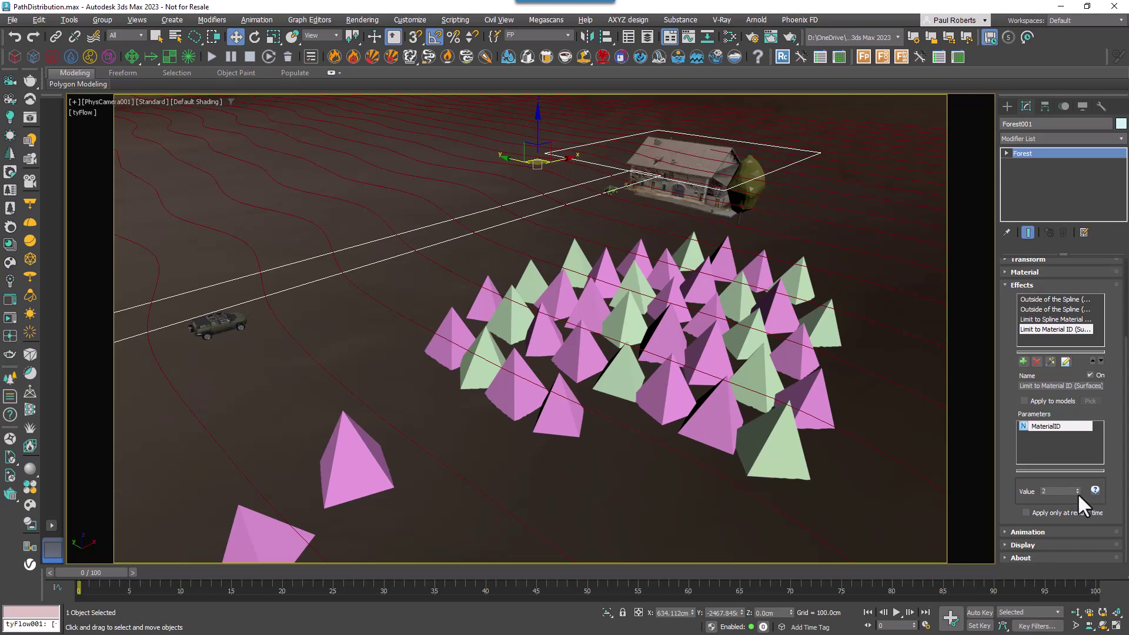
{"action": "left_click", "coordinate": [1076, 492]}
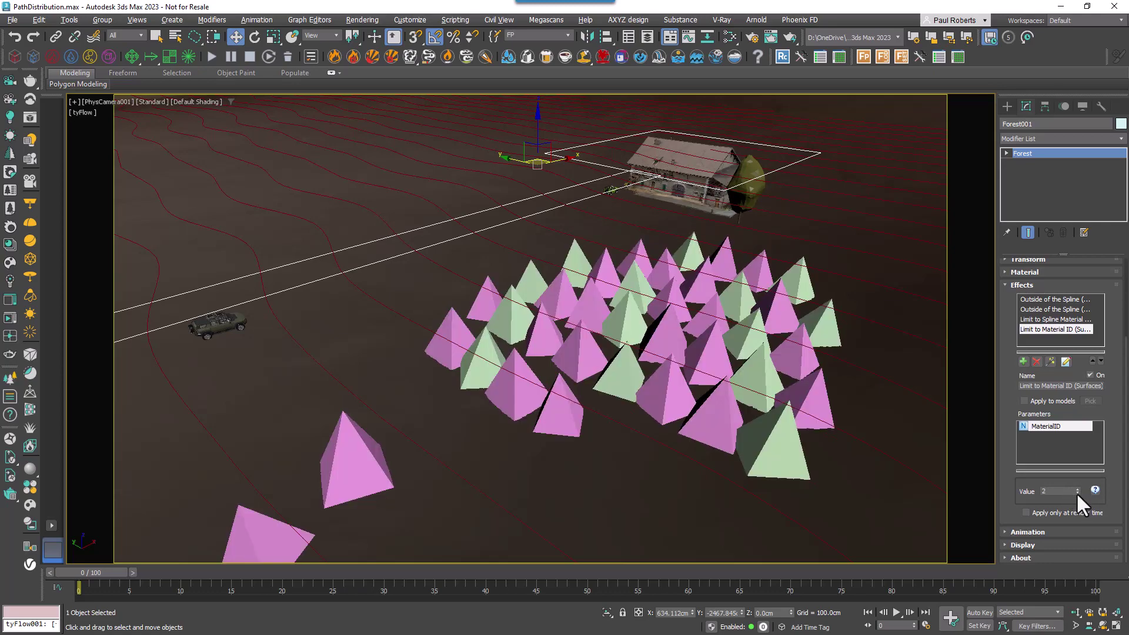